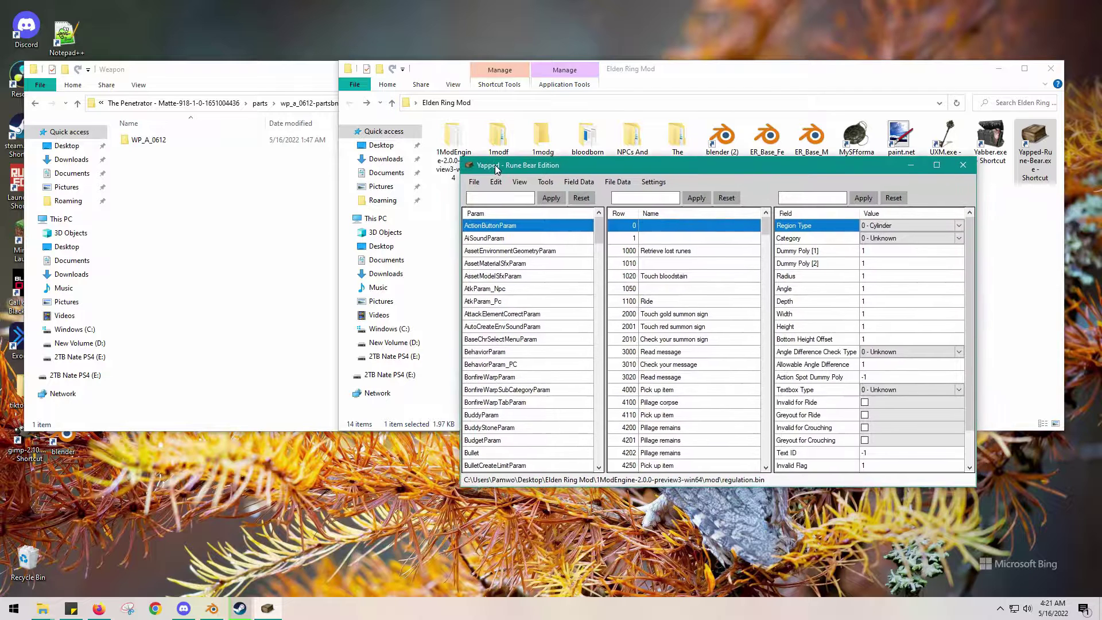
Load regulation.bin from the mod folder of 1ModEngine-2.0.0-preview3-win64 inside Desktop's Elden Ring Mod folder, then close the param editor
{"action": "left_click", "coordinate": [468, 186]}
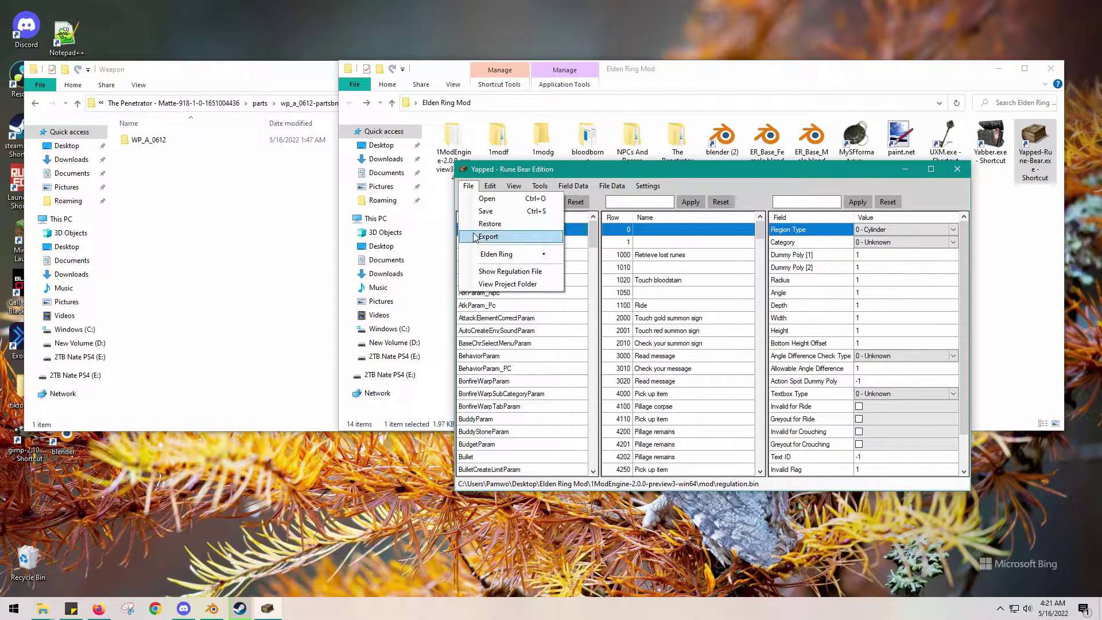
{"action": "left_click", "coordinate": [503, 199]}
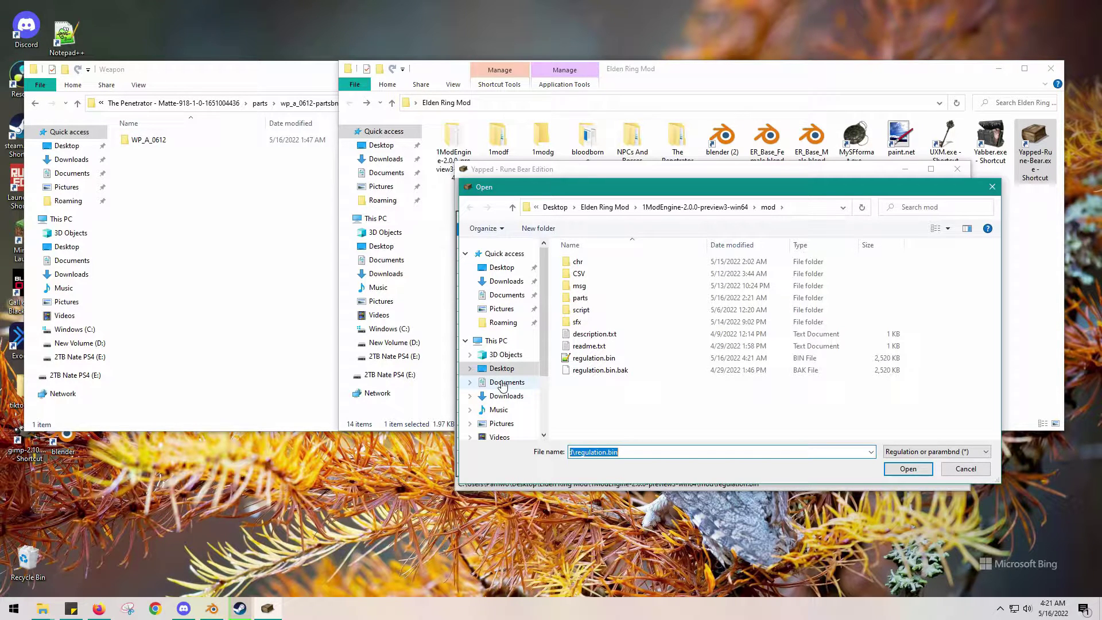
{"action": "left_click", "coordinate": [554, 208]}
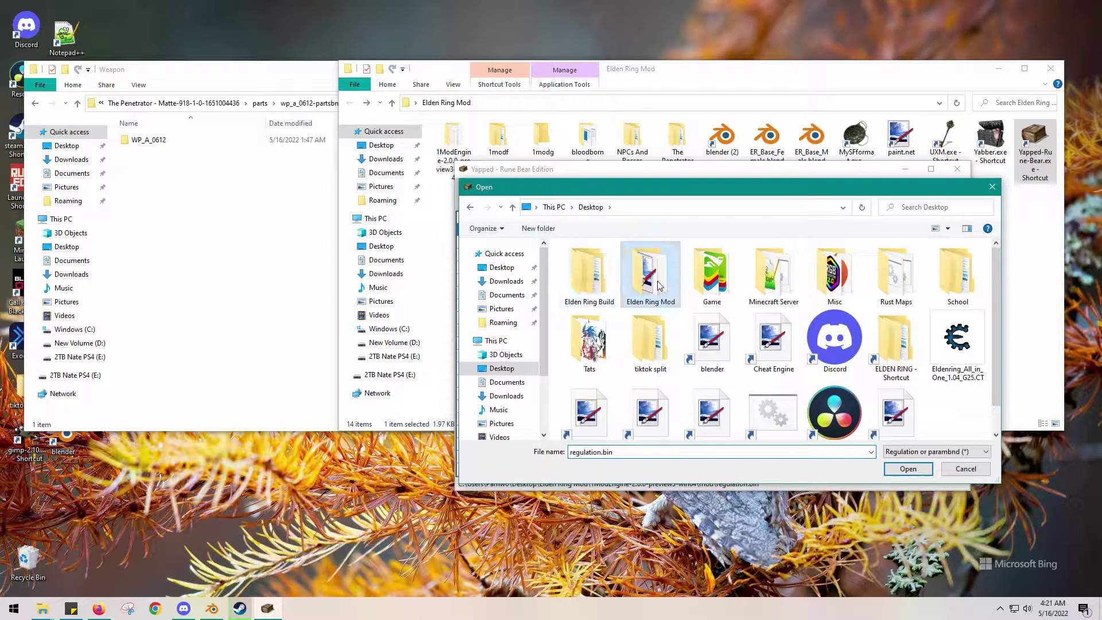
{"action": "double_click", "coordinate": [658, 285]}
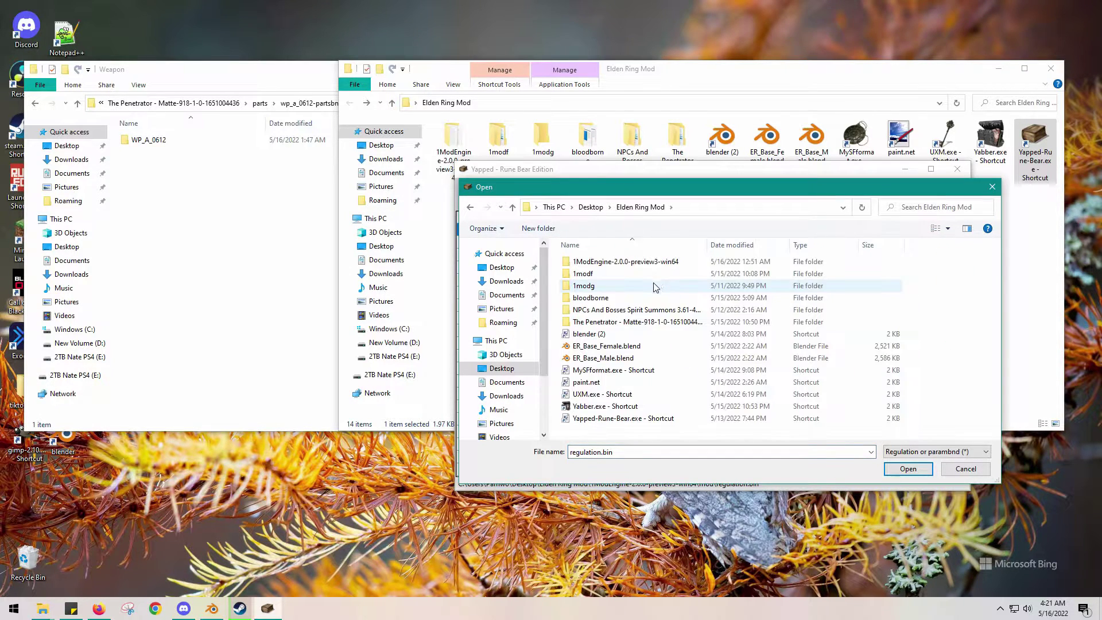
{"action": "double_click", "coordinate": [603, 262]}
{"action": "scroll", "coordinate": [620, 313], "scroll_direction": "down", "scroll_amount": 1}
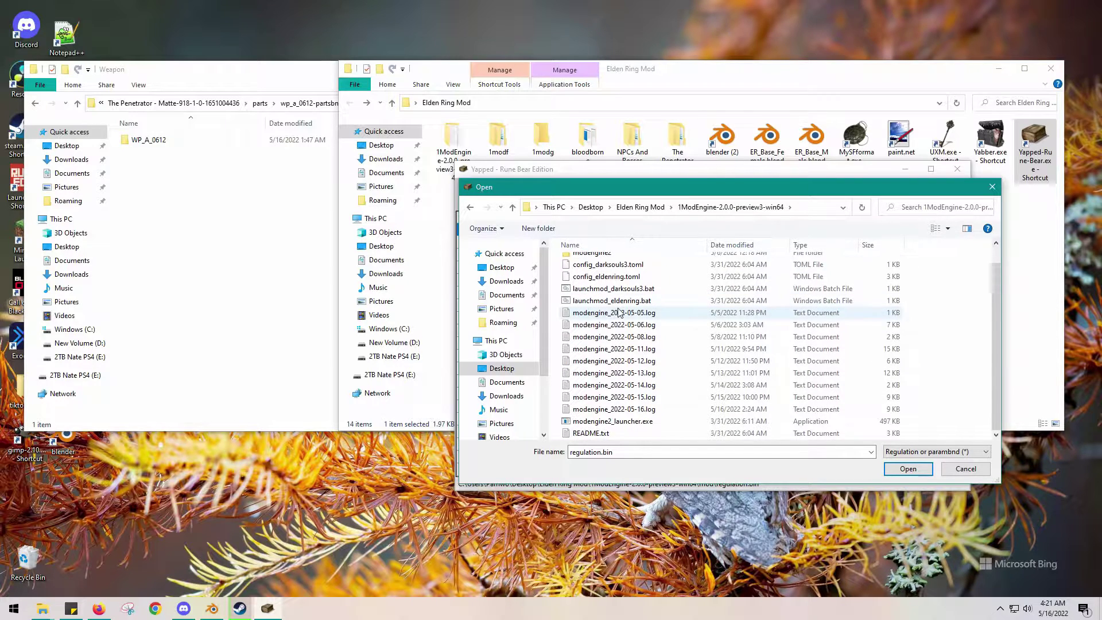
{"action": "scroll", "coordinate": [619, 313], "scroll_direction": "up", "scroll_amount": 1}
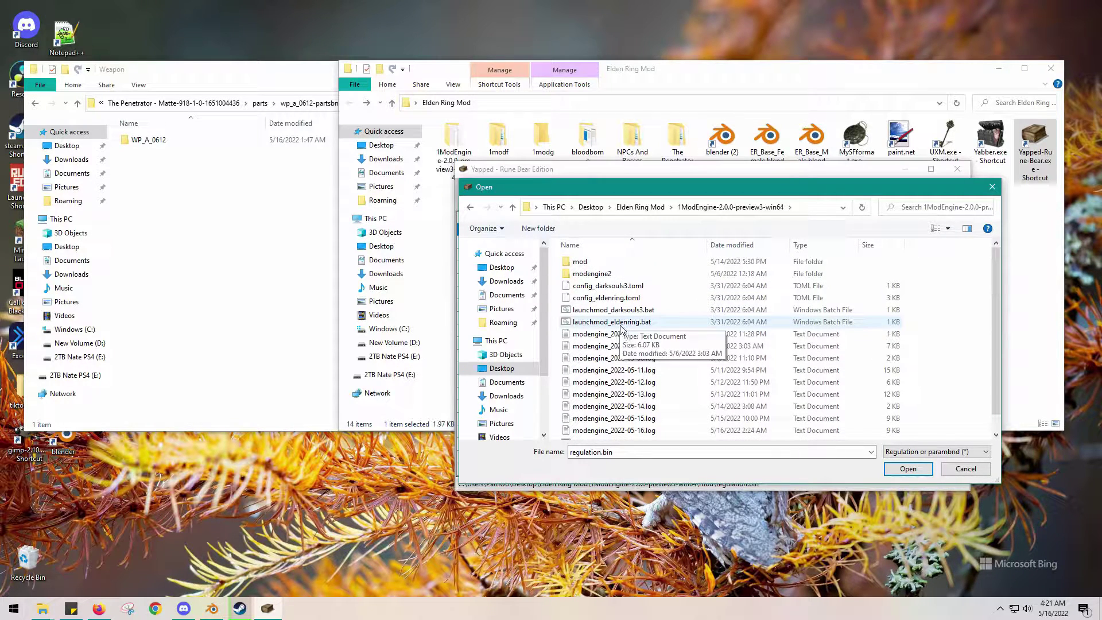
{"action": "double_click", "coordinate": [581, 262]}
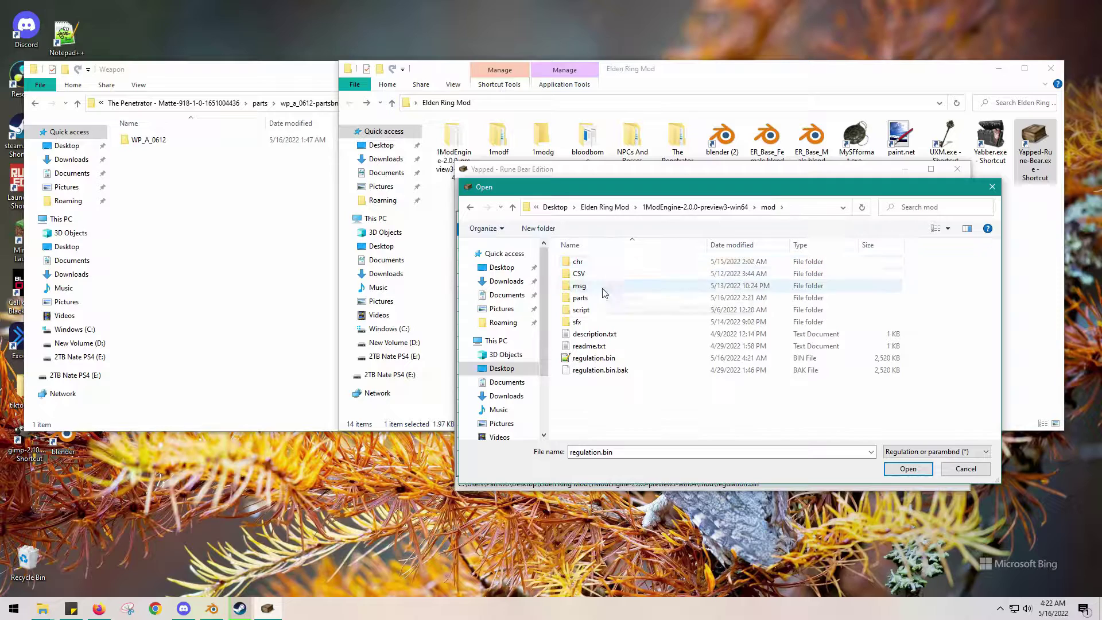
{"action": "left_click", "coordinate": [908, 469]}
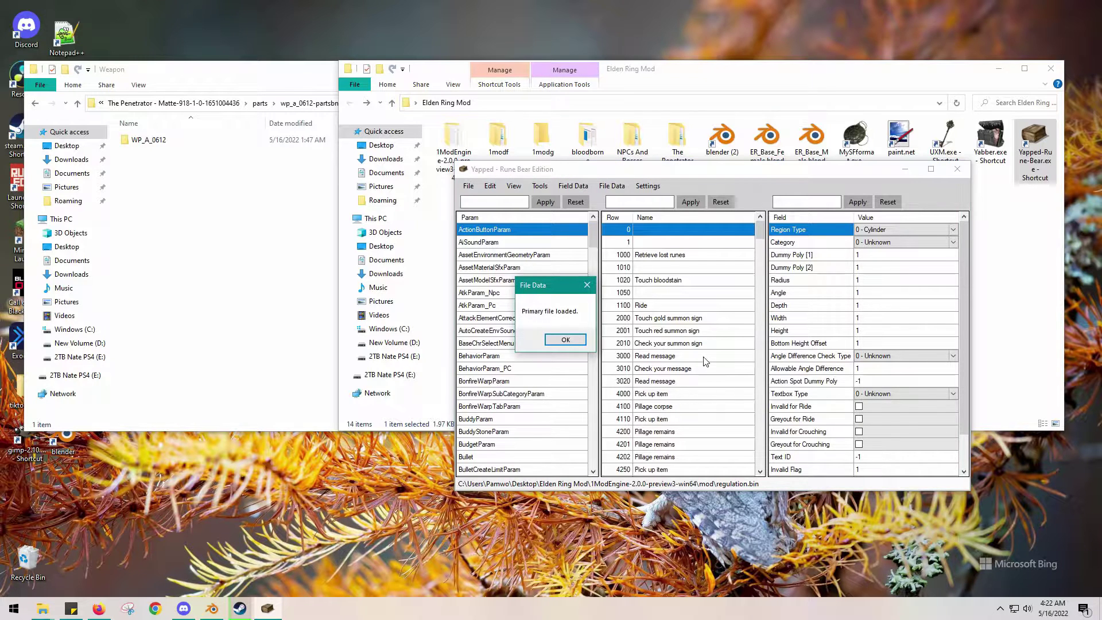
{"action": "left_click", "coordinate": [578, 343]}
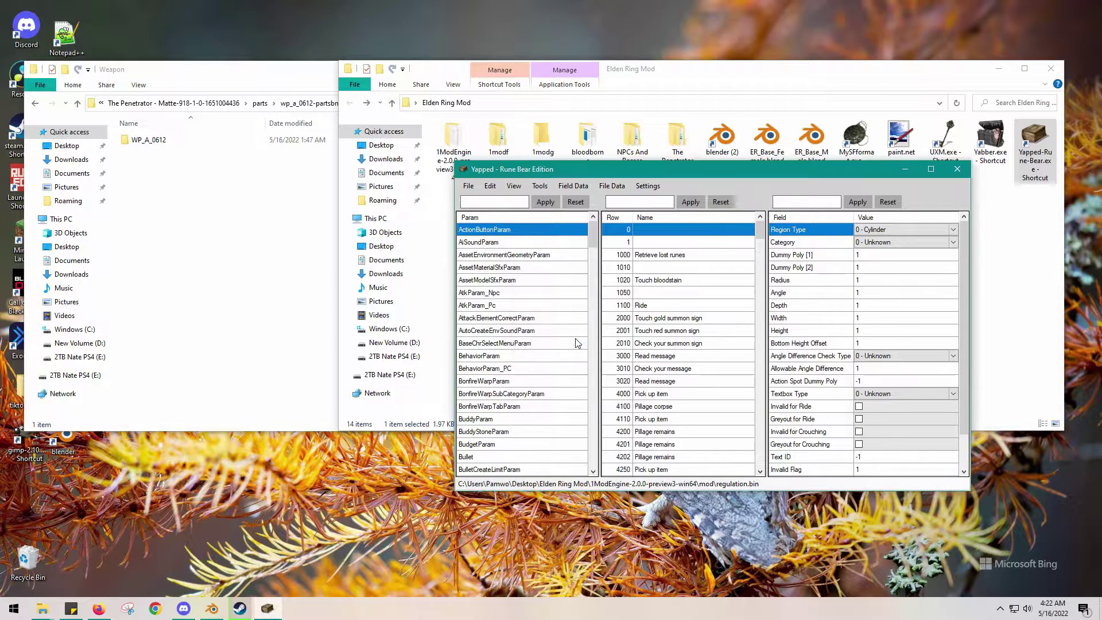
{"action": "left_click", "coordinate": [964, 170]}
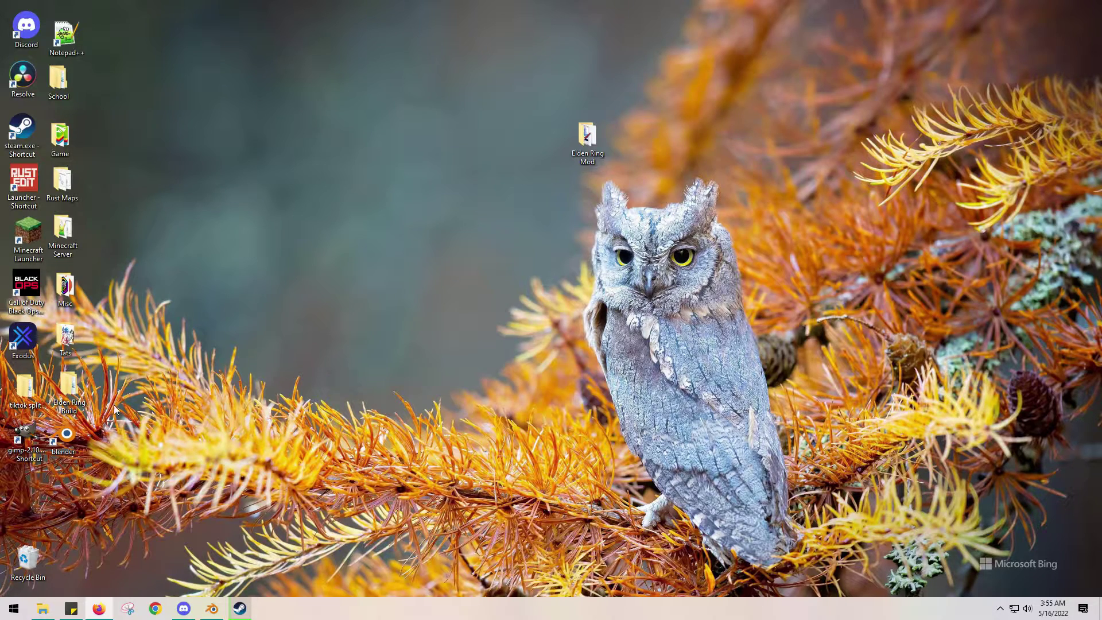
Close the Elden Ring Build folder, then widen the Elden Ring Mod folder window and reposition it
{"action": "double_click", "coordinate": [69, 387]}
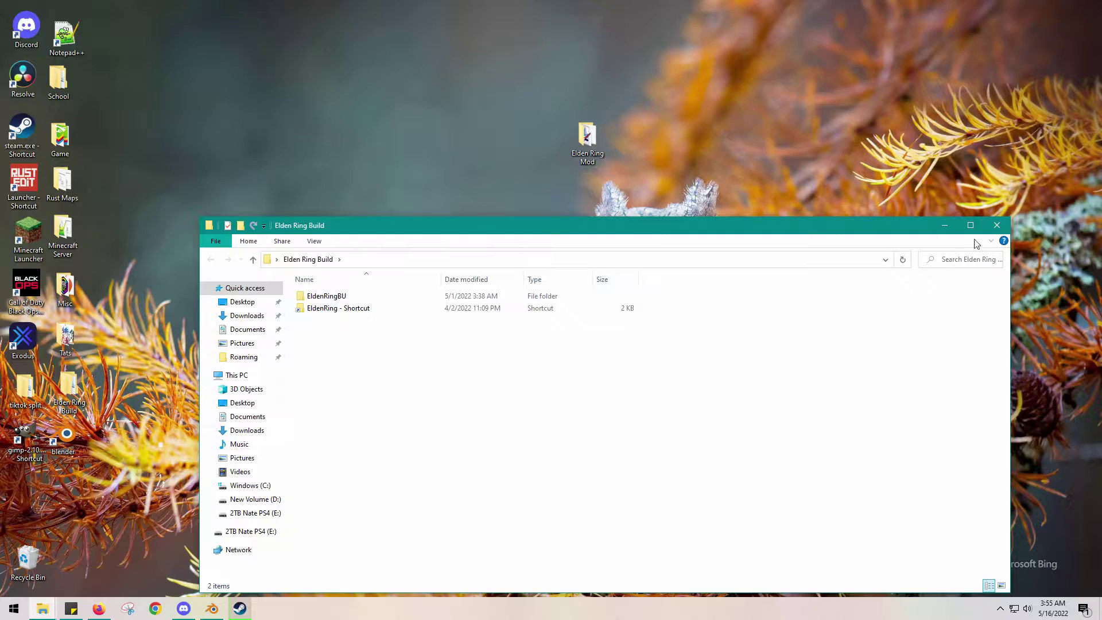
{"action": "left_click", "coordinate": [993, 226]}
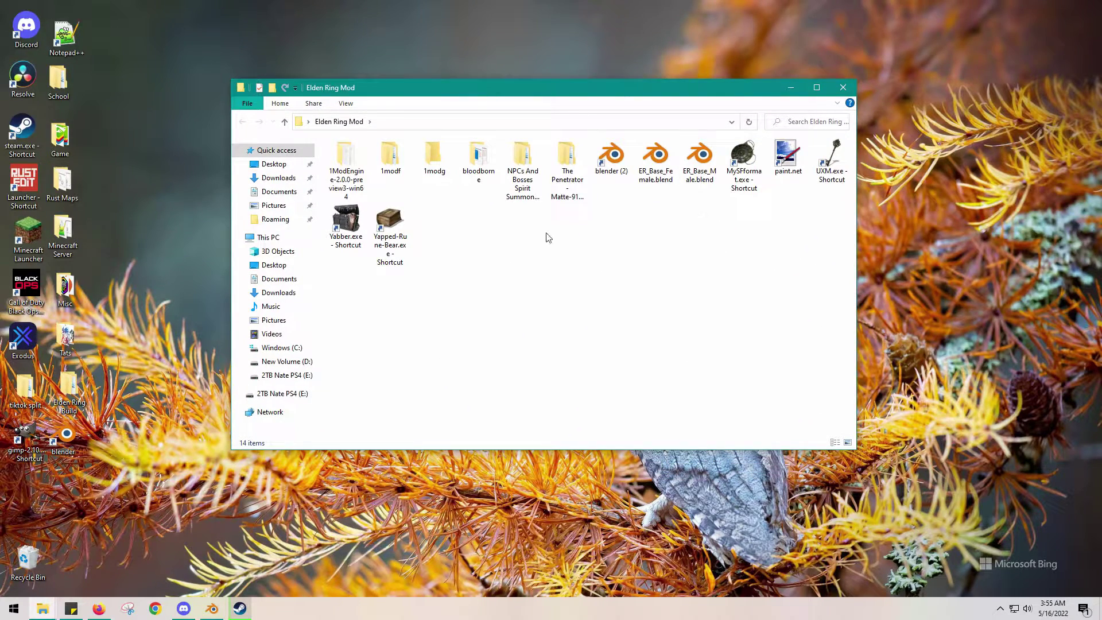
{"action": "left_click_drag", "start_coordinate": [857, 242], "coordinate": [957, 243]}
{"action": "left_click_drag", "start_coordinate": [674, 94], "coordinate": [646, 73]}
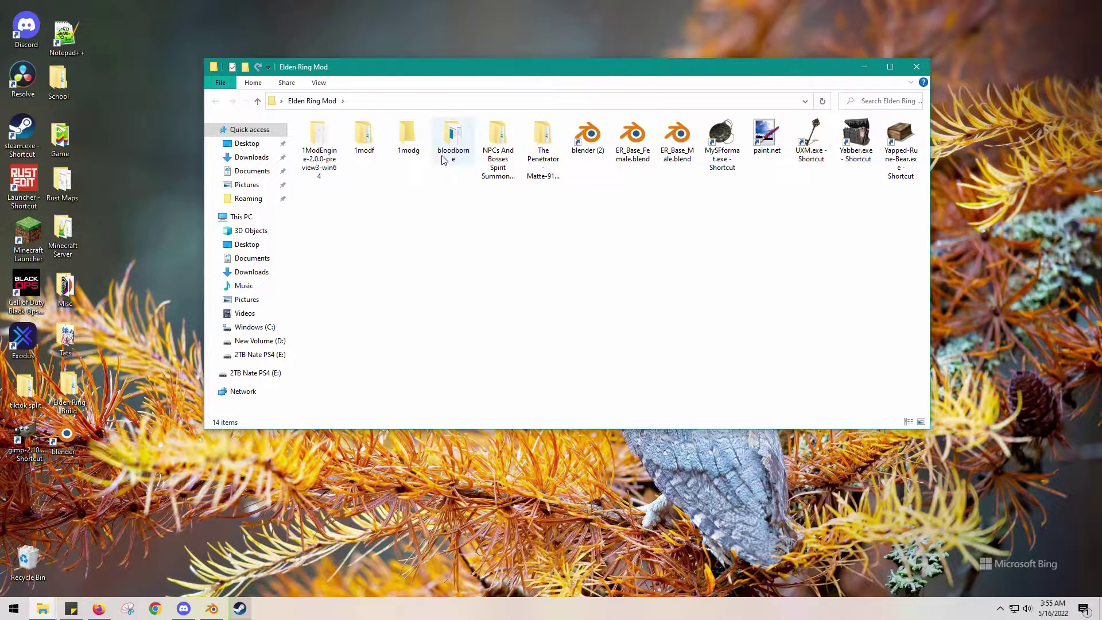
{"action": "double_click", "coordinate": [319, 132]}
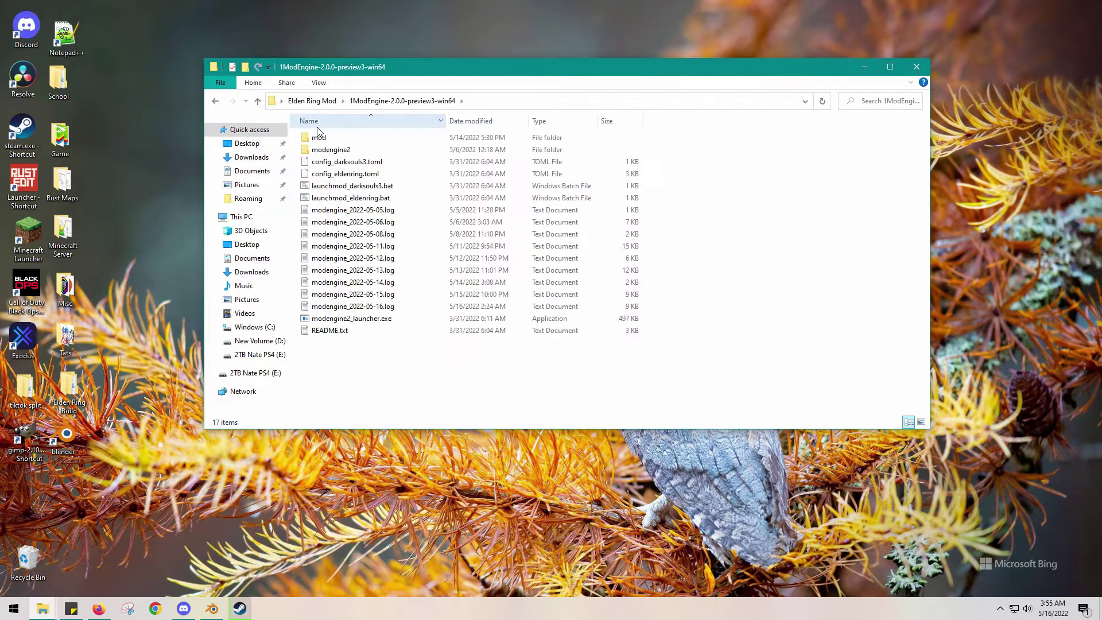
{"action": "key", "text": "alt+Left"}
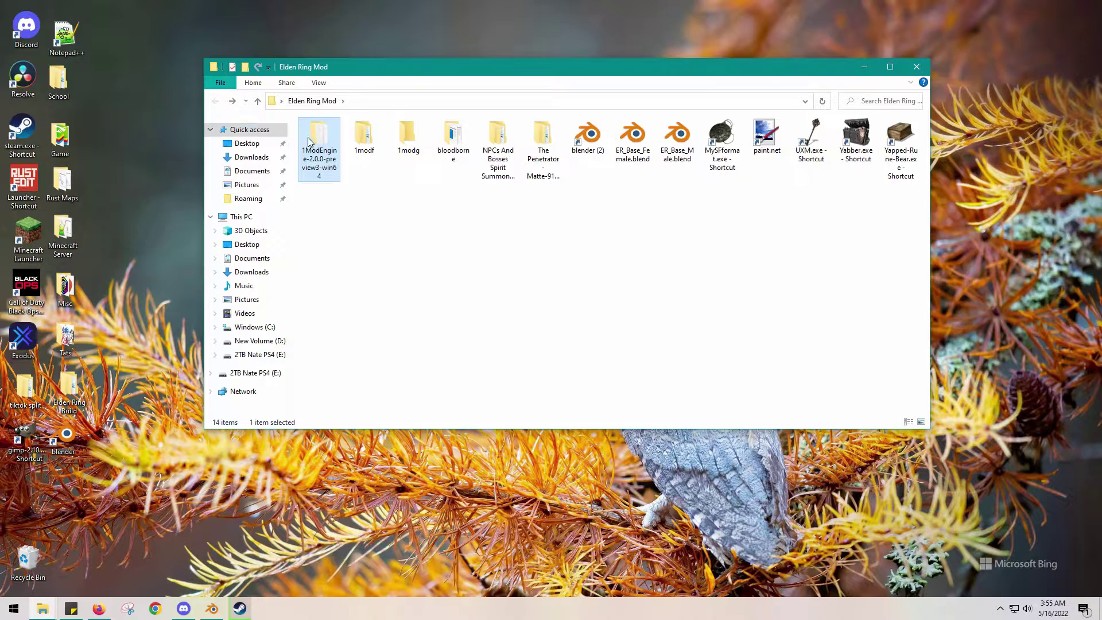
{"action": "right_click", "coordinate": [314, 139]}
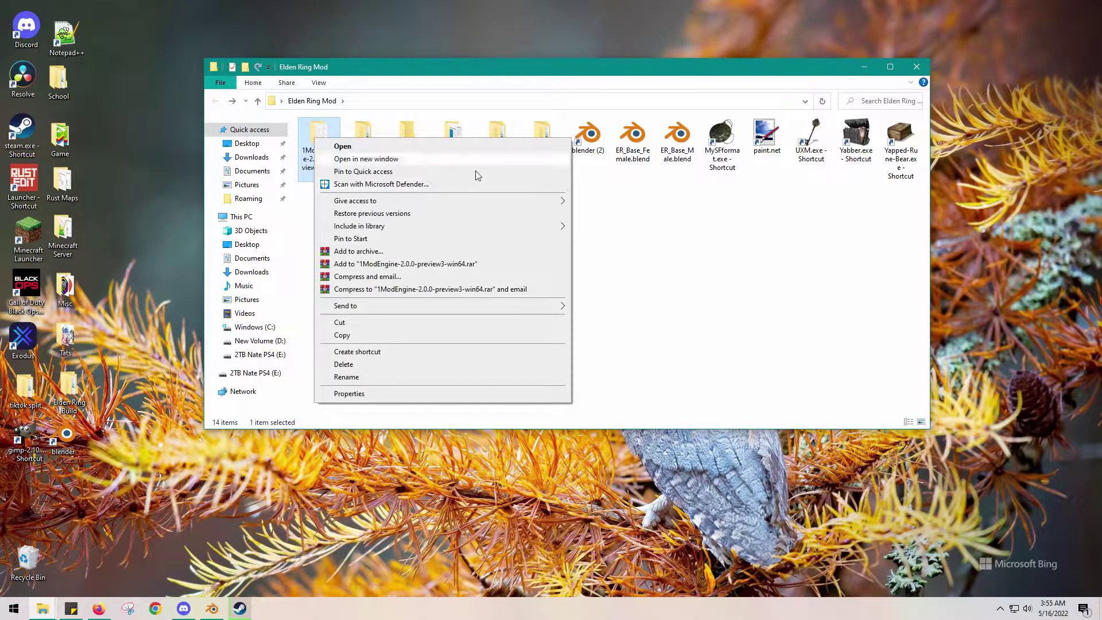
{"action": "left_click", "coordinate": [684, 217]}
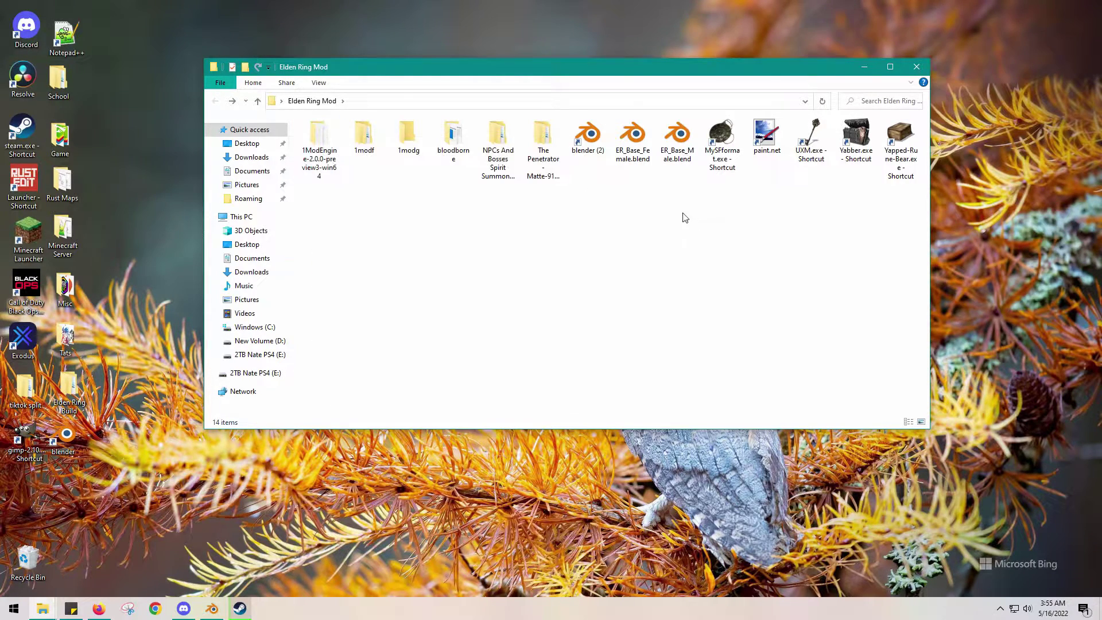
Open The Penetrator mod folder in a new window and move that window aside
{"action": "right_click", "coordinate": [537, 135]}
{"action": "left_click", "coordinate": [572, 151]}
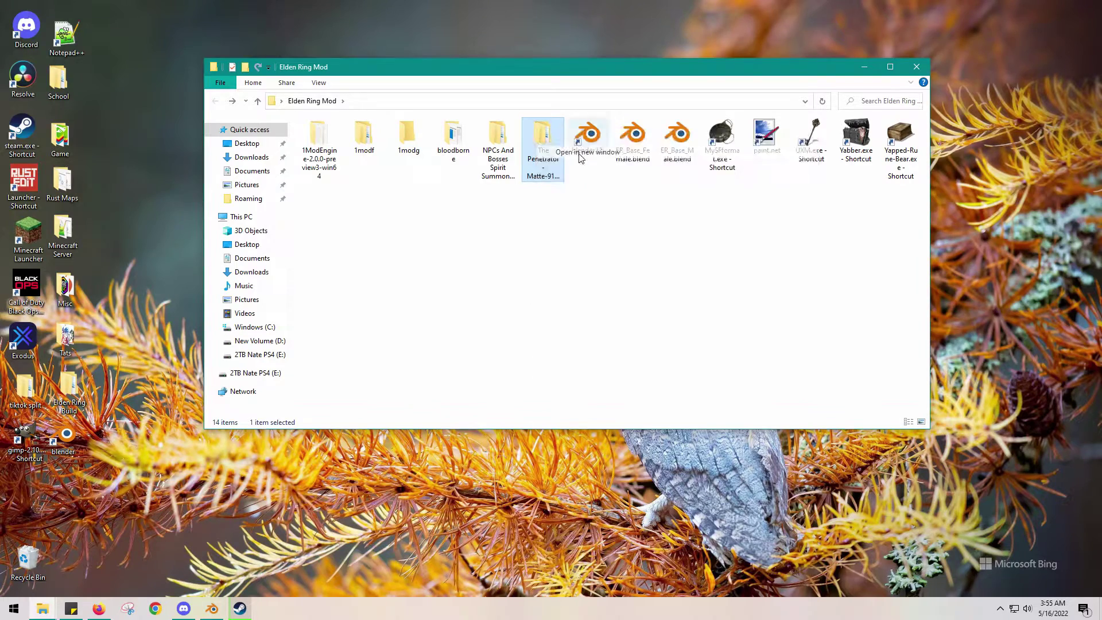
{"action": "left_click_drag", "start_coordinate": [500, 89], "coordinate": [305, 76]}
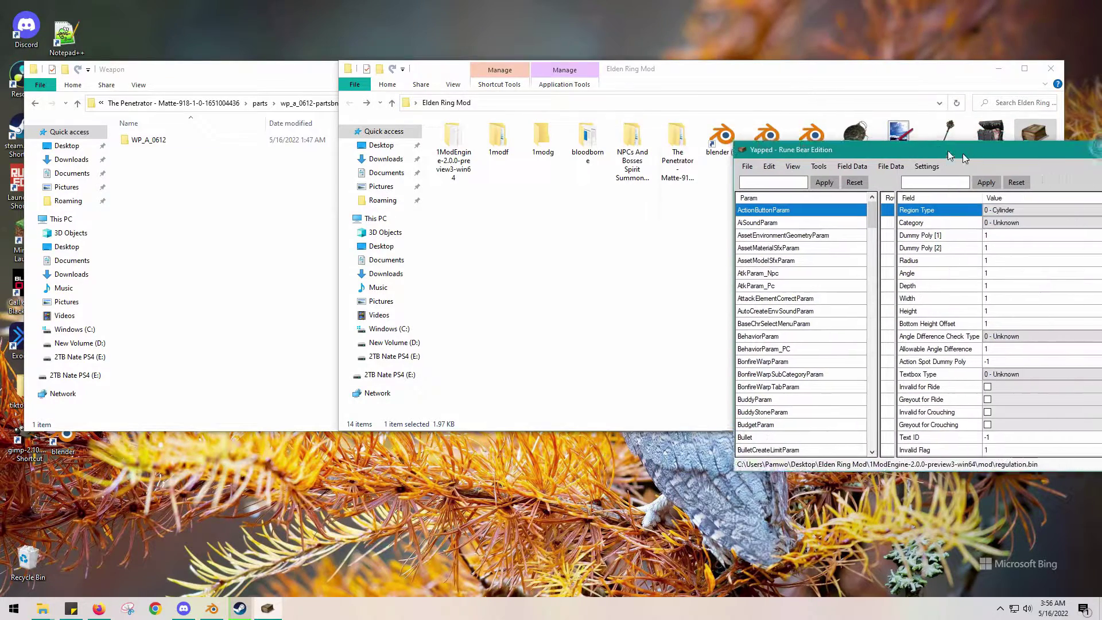
Reposition the Yapped - Rune Bear Edition window and display the EquipParamCustomWeapon param
{"action": "left_click_drag", "start_coordinate": [886, 155], "coordinate": [721, 115]}
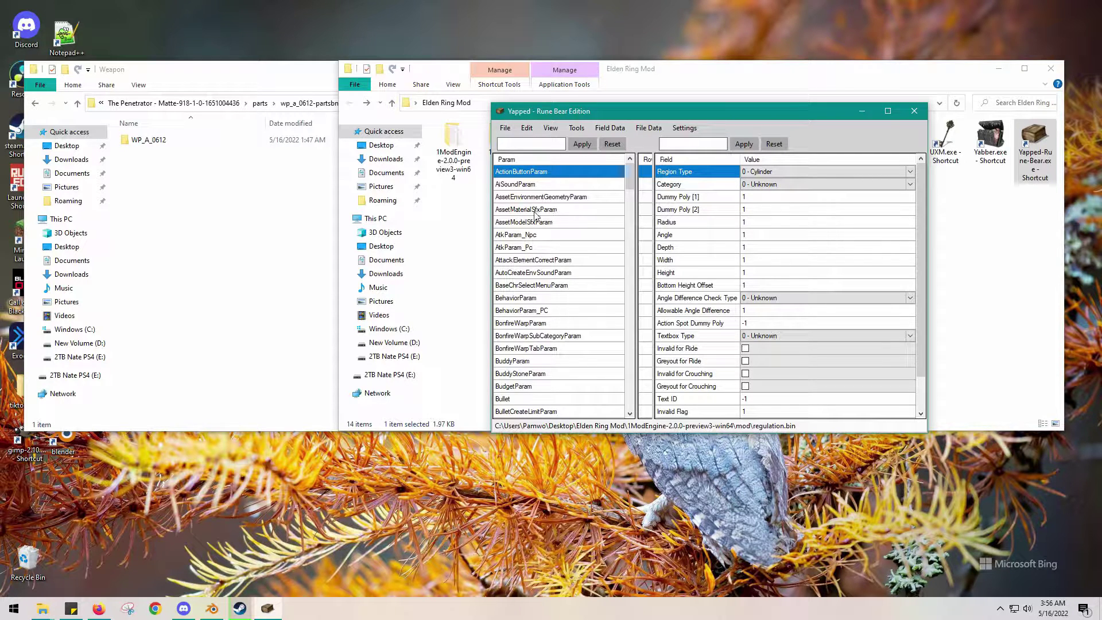
{"action": "scroll", "coordinate": [547, 272], "scroll_direction": "down", "scroll_amount": 3}
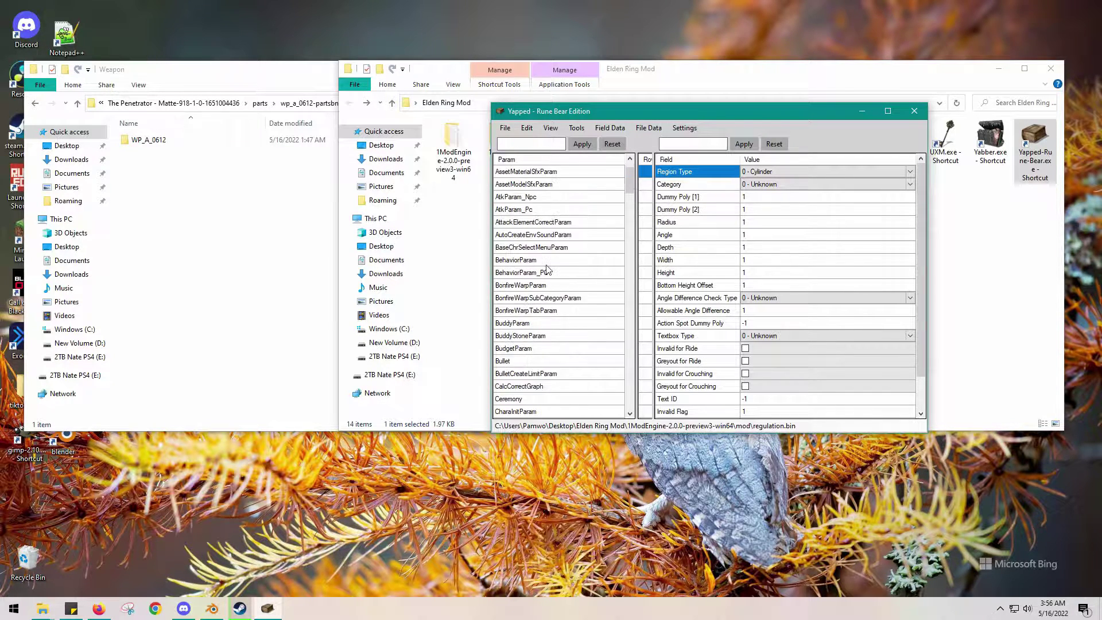
{"action": "scroll", "coordinate": [547, 272], "scroll_direction": "down", "scroll_amount": 1}
{"action": "scroll", "coordinate": [545, 270], "scroll_direction": "down", "scroll_amount": 4}
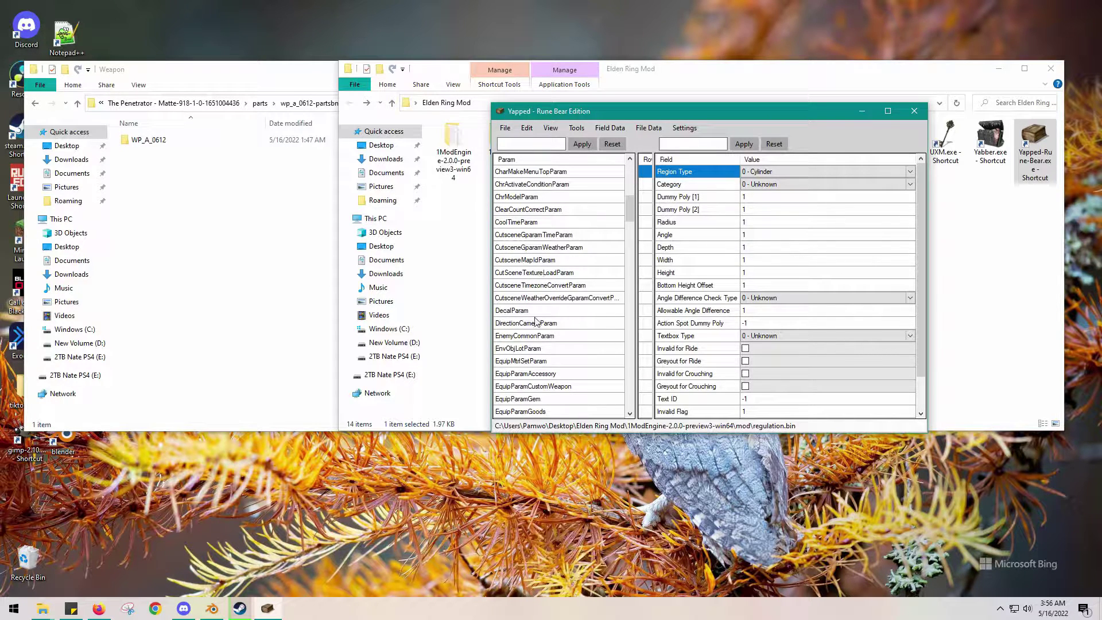
{"action": "left_click", "coordinate": [548, 387]}
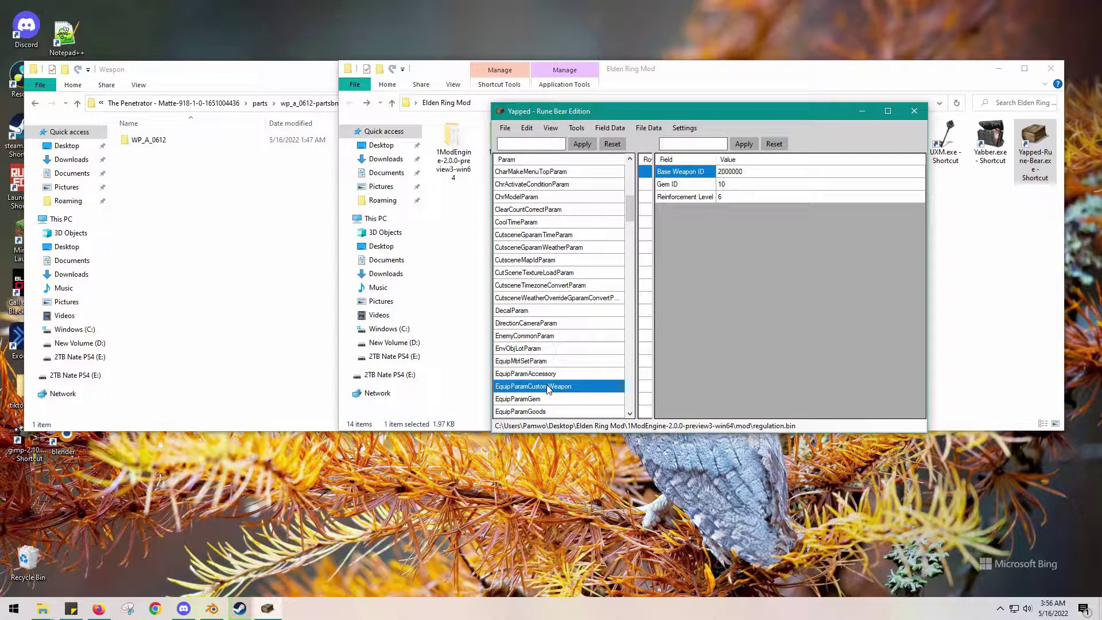
Widen the row list until the full weapon names fit, and look through the EquipParamCustomWeapon rows
{"action": "left_click_drag", "start_coordinate": [654, 202], "coordinate": [746, 208]}
{"action": "scroll", "coordinate": [693, 238], "scroll_direction": "down", "scroll_amount": 3}
{"action": "scroll", "coordinate": [693, 238], "scroll_direction": "down", "scroll_amount": 2}
{"action": "scroll", "coordinate": [695, 241], "scroll_direction": "down", "scroll_amount": 2}
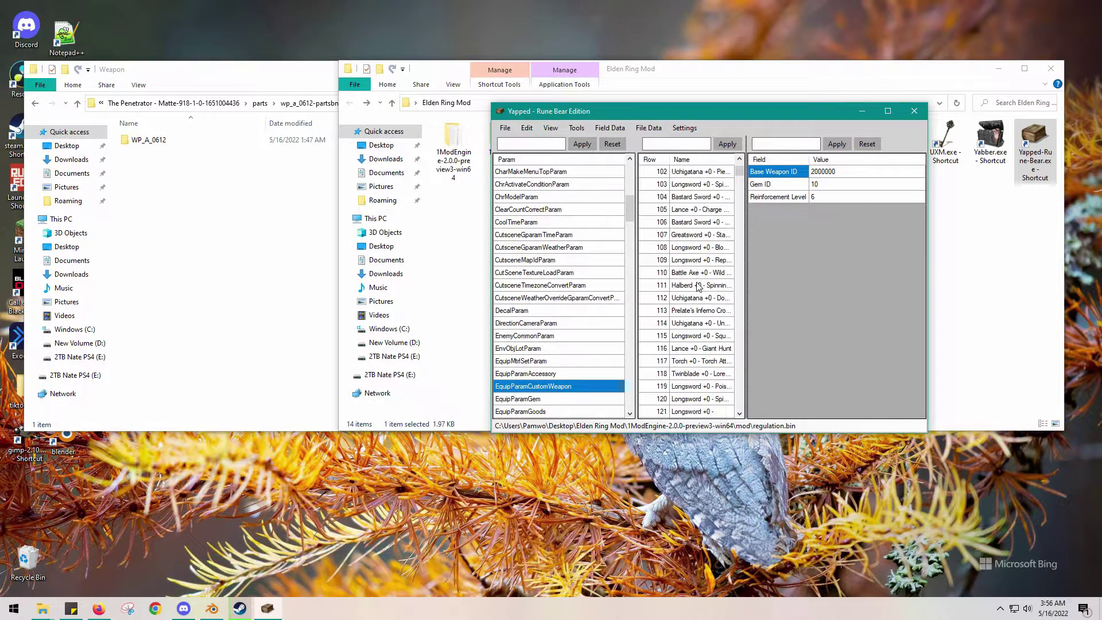
{"action": "scroll", "coordinate": [698, 287], "scroll_direction": "down", "scroll_amount": 2}
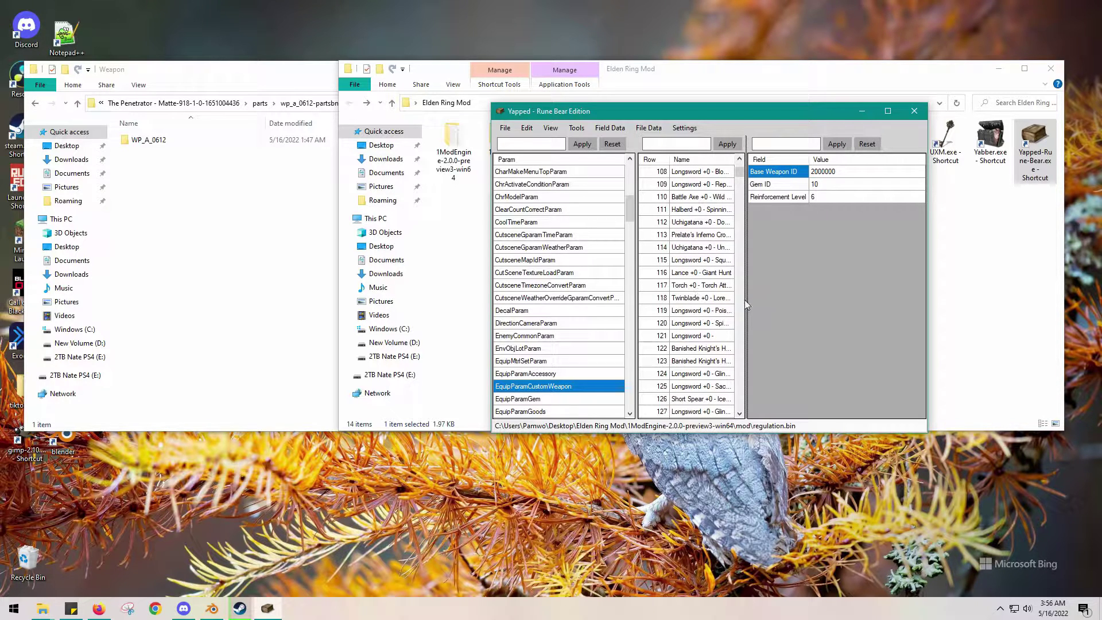
{"action": "left_click_drag", "start_coordinate": [746, 300], "coordinate": [782, 300]}
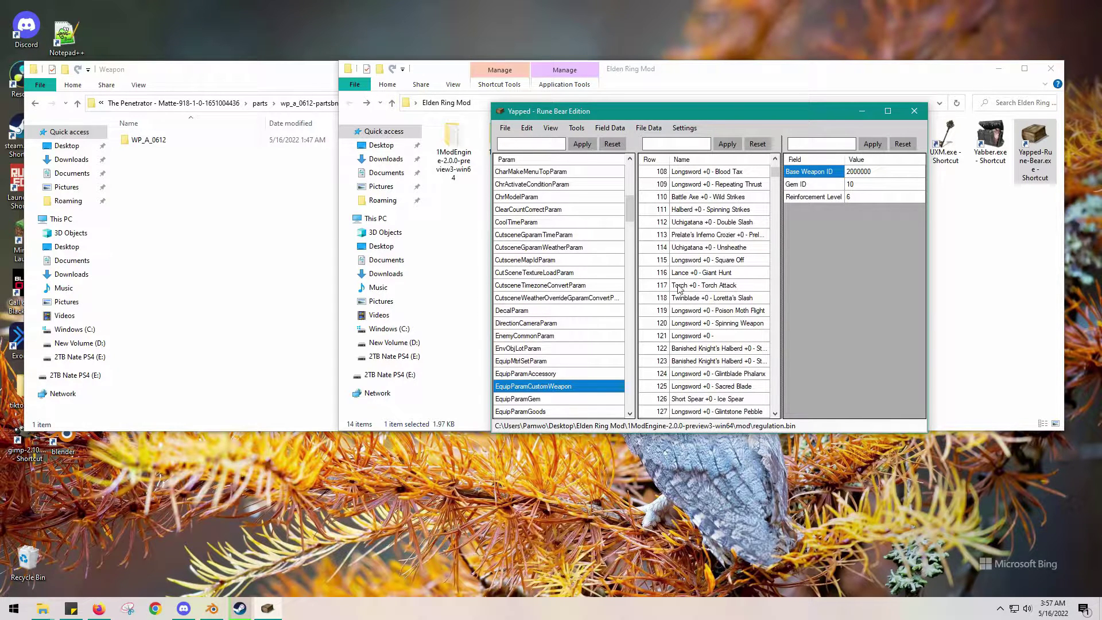
Display the EquipParamAccessory param briefly, then switch to the EquipParamWeapon param
{"action": "left_click", "coordinate": [547, 374]}
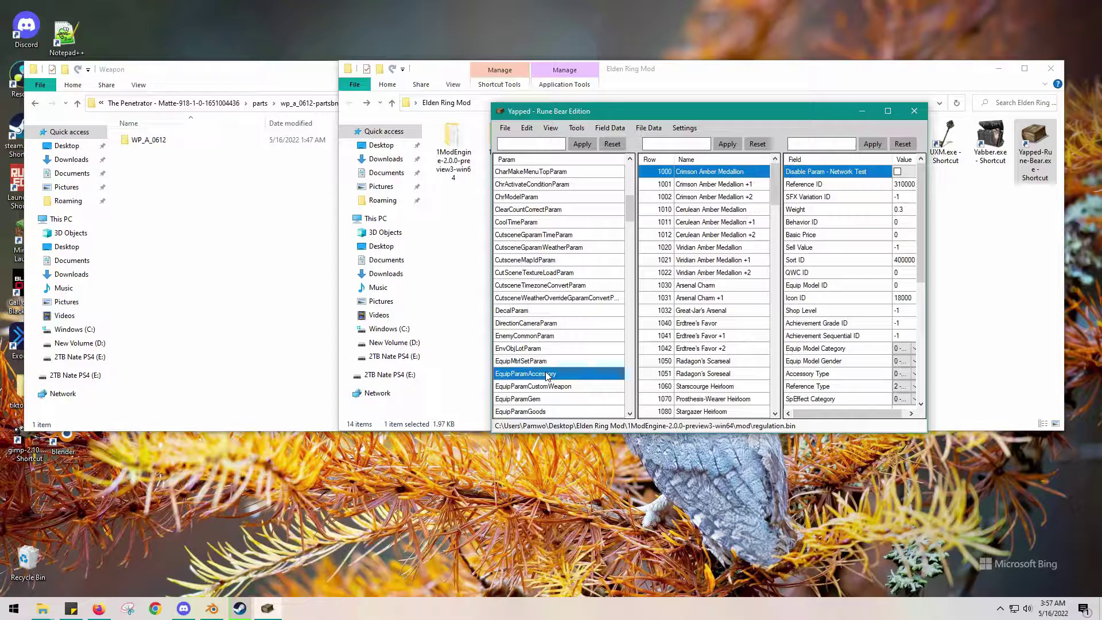
{"action": "scroll", "coordinate": [547, 376], "scroll_direction": "down", "scroll_amount": 1}
{"action": "left_click", "coordinate": [524, 398]}
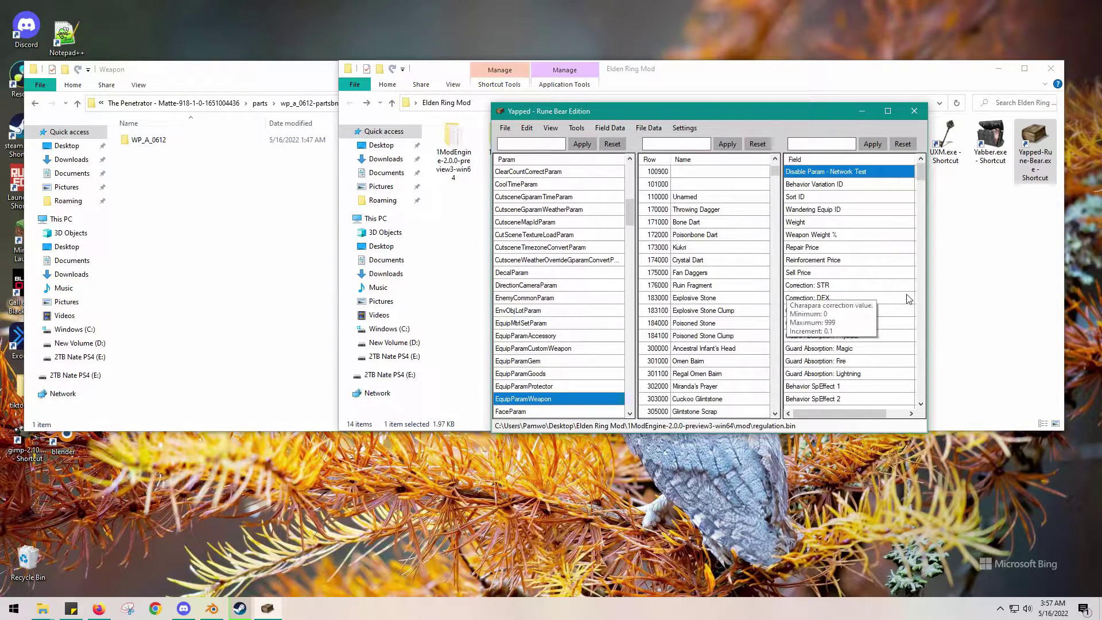
Open Model List - Weapons.txt from the # ER Documentation folder of Yapped-Rune-Bear-main in 1modf, and look through its weapon entries
{"action": "left_click_drag", "start_coordinate": [731, 107], "coordinate": [809, 167]}
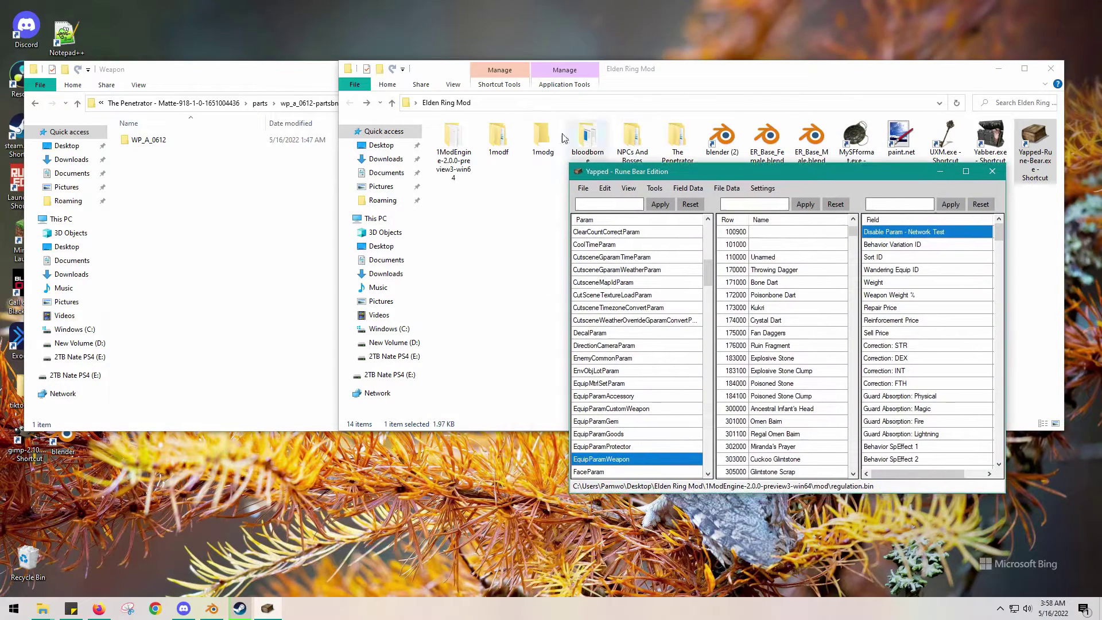
{"action": "left_click", "coordinate": [504, 135]}
{"action": "double_click", "coordinate": [504, 134]}
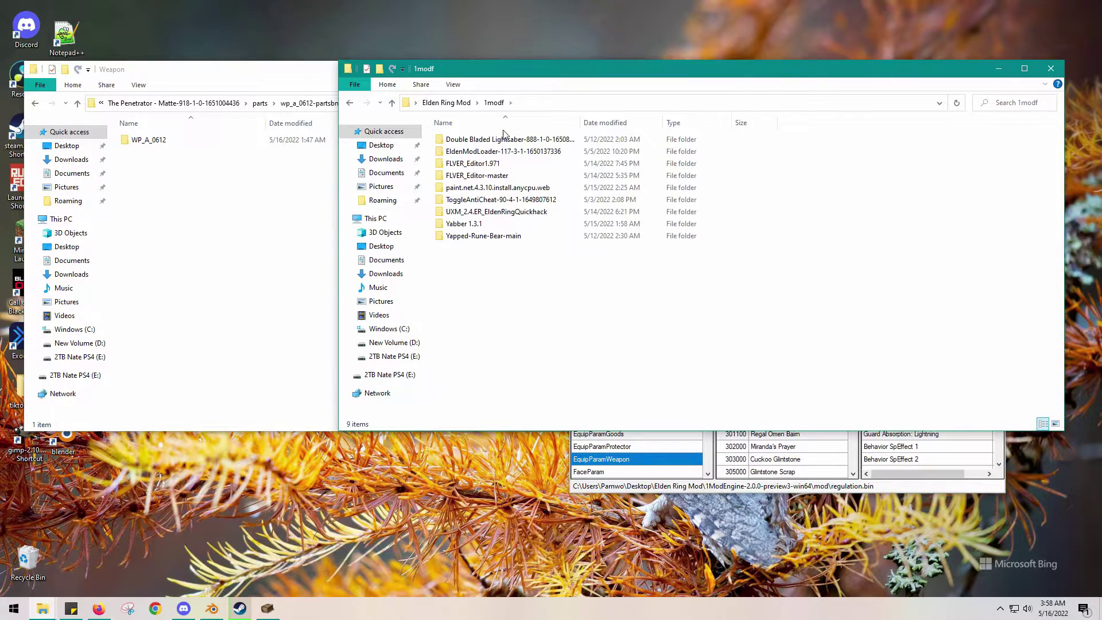
{"action": "double_click", "coordinate": [482, 235]}
{"action": "double_click", "coordinate": [481, 143]}
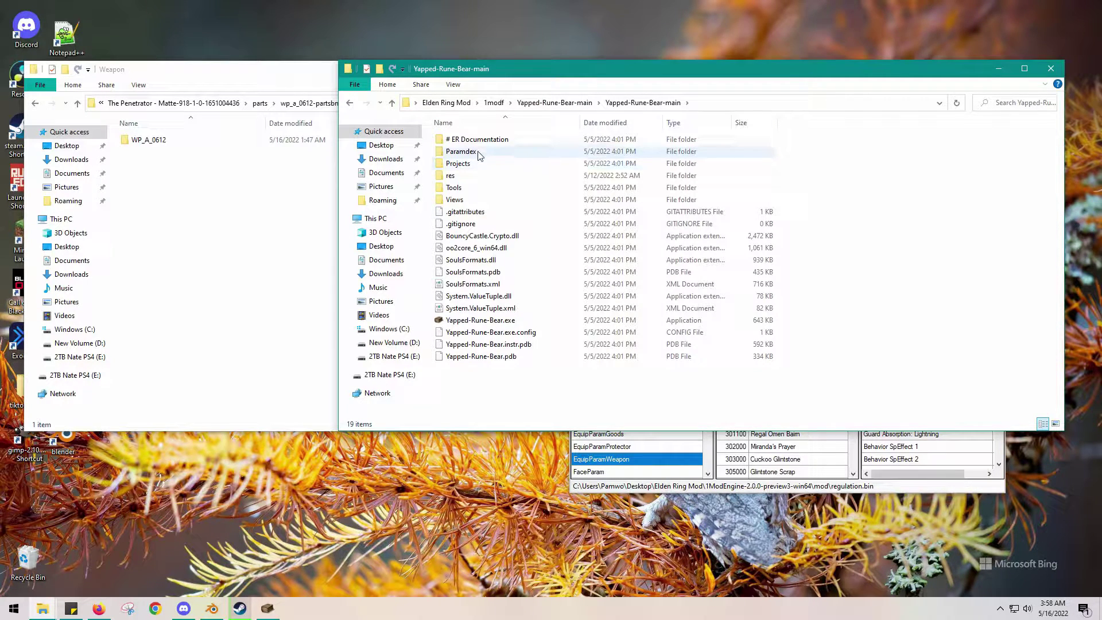
{"action": "double_click", "coordinate": [483, 139]}
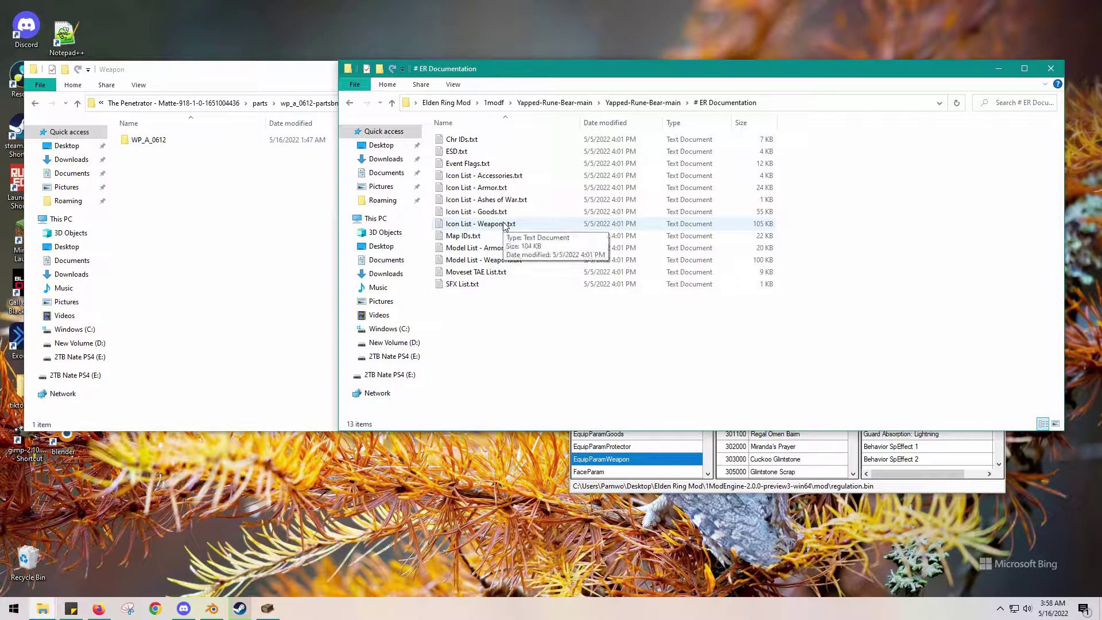
{"action": "double_click", "coordinate": [496, 261]}
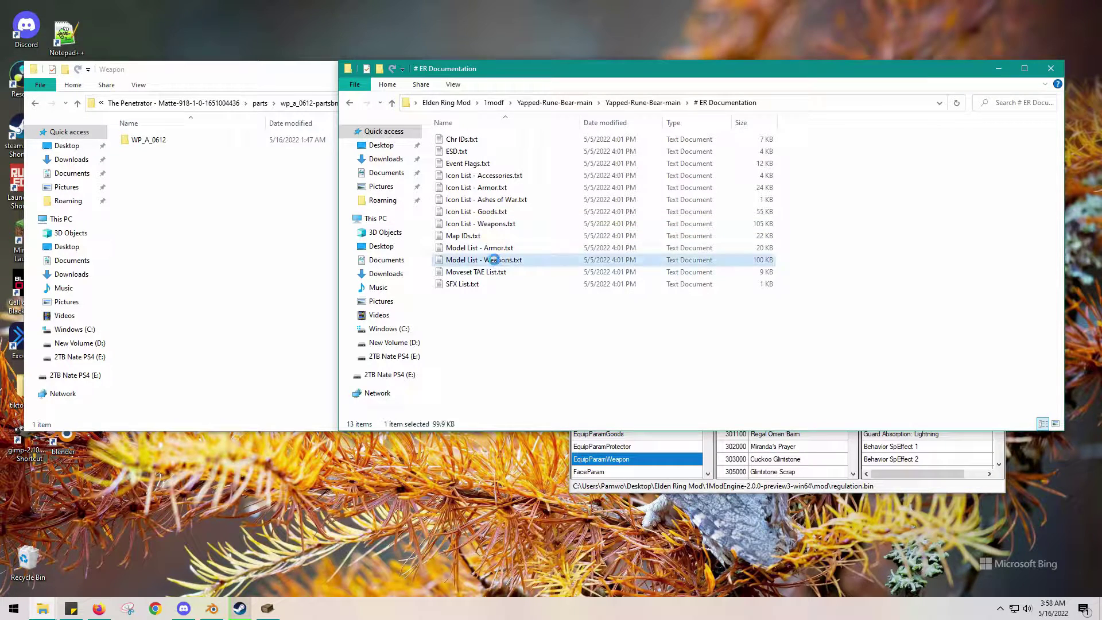
{"action": "scroll", "coordinate": [453, 226], "scroll_direction": "down", "scroll_amount": 13}
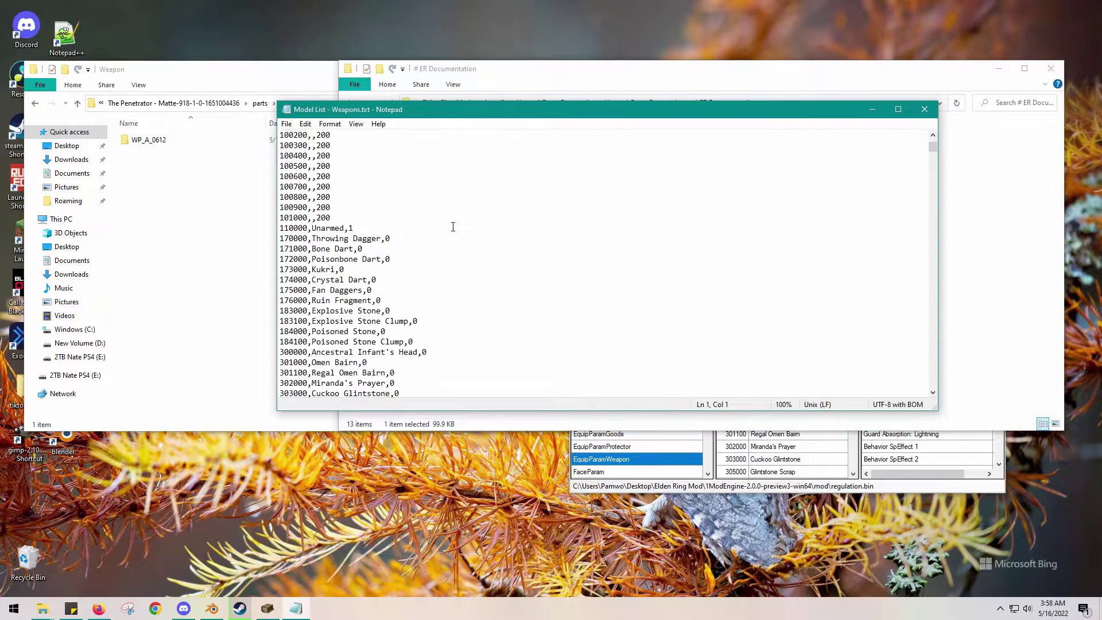
{"action": "scroll", "coordinate": [453, 230], "scroll_direction": "down", "scroll_amount": 11}
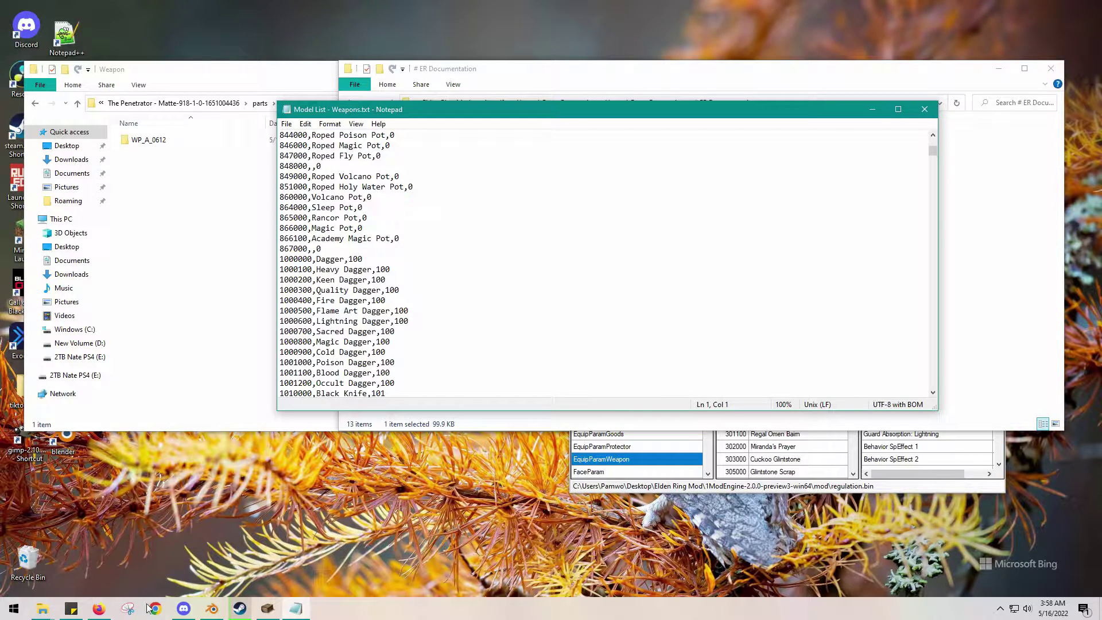
Search Icon List - Weapons.txt for "greatsword", going through the matches as far as the plain Greatsword entry, and place the cursor after its ID 4000000
{"action": "left_click", "coordinate": [108, 603]}
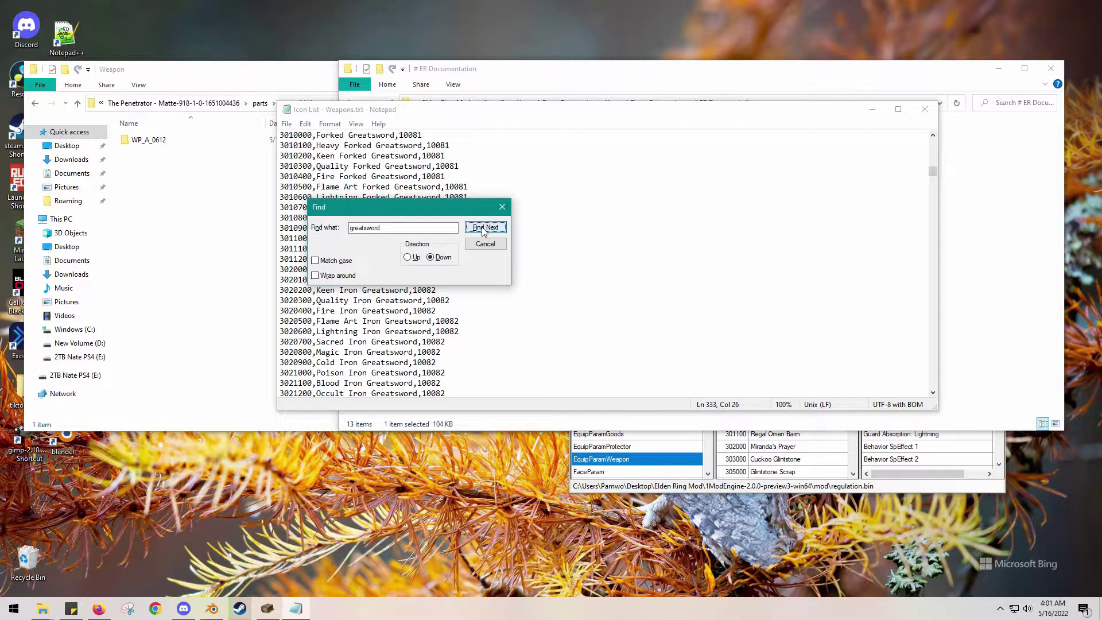
{"action": "left_click", "coordinate": [484, 231]}
{"action": "left_click", "coordinate": [484, 231]}
{"action": "left_click", "coordinate": [484, 231]}
{"action": "left_click", "coordinate": [484, 231]}
{"action": "left_click", "coordinate": [484, 231]}
{"action": "left_click", "coordinate": [484, 231]}
{"action": "left_click", "coordinate": [484, 231]}
{"action": "left_click", "coordinate": [484, 231]}
{"action": "left_click", "coordinate": [484, 228]}
{"action": "left_click", "coordinate": [484, 228]}
{"action": "left_click", "coordinate": [484, 228]}
{"action": "left_click", "coordinate": [484, 228]}
{"action": "left_click", "coordinate": [484, 228]}
{"action": "left_click", "coordinate": [483, 228]}
{"action": "left_click", "coordinate": [484, 228]}
{"action": "left_click", "coordinate": [484, 228]}
{"action": "left_click", "coordinate": [484, 228]}
{"action": "left_click", "coordinate": [484, 228]}
{"action": "left_click", "coordinate": [484, 227]}
{"action": "left_click", "coordinate": [484, 228]}
{"action": "left_click", "coordinate": [484, 227]}
{"action": "left_click", "coordinate": [483, 228]}
{"action": "left_click", "coordinate": [484, 228]}
{"action": "left_click", "coordinate": [484, 228]}
{"action": "left_click", "coordinate": [484, 228]}
{"action": "left_click", "coordinate": [484, 228]}
{"action": "left_click", "coordinate": [484, 228]}
{"action": "left_click", "coordinate": [483, 228]}
{"action": "left_click", "coordinate": [484, 228]}
{"action": "left_click", "coordinate": [484, 228]}
{"action": "left_click", "coordinate": [484, 228]}
{"action": "left_click", "coordinate": [484, 228]}
{"action": "left_click", "coordinate": [484, 227]}
{"action": "left_click", "coordinate": [483, 228]}
{"action": "left_click", "coordinate": [484, 228]}
{"action": "left_click", "coordinate": [484, 228]}
{"action": "left_click", "coordinate": [484, 228]}
{"action": "left_click", "coordinate": [484, 228]}
{"action": "left_click", "coordinate": [484, 227]}
{"action": "left_click", "coordinate": [483, 228]}
{"action": "left_click", "coordinate": [484, 228]}
{"action": "left_click", "coordinate": [484, 228]}
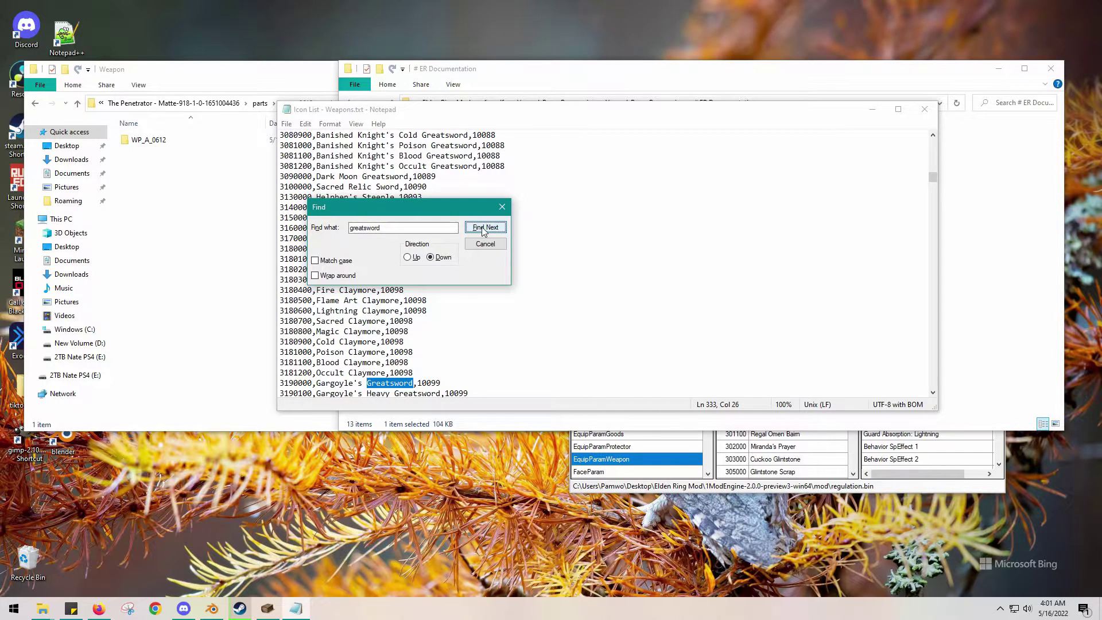
{"action": "left_click", "coordinate": [484, 228]}
{"action": "left_click", "coordinate": [484, 228]}
{"action": "left_click", "coordinate": [484, 228]}
{"action": "left_click", "coordinate": [484, 227]}
{"action": "left_click", "coordinate": [484, 228]}
{"action": "left_click", "coordinate": [484, 228]}
{"action": "left_click", "coordinate": [484, 228]}
{"action": "left_click", "coordinate": [484, 228]}
{"action": "left_click", "coordinate": [484, 228]}
{"action": "left_click", "coordinate": [484, 228]}
{"action": "left_click", "coordinate": [484, 228]}
{"action": "left_click", "coordinate": [484, 228]}
{"action": "left_click", "coordinate": [484, 228]}
{"action": "left_click", "coordinate": [484, 228]}
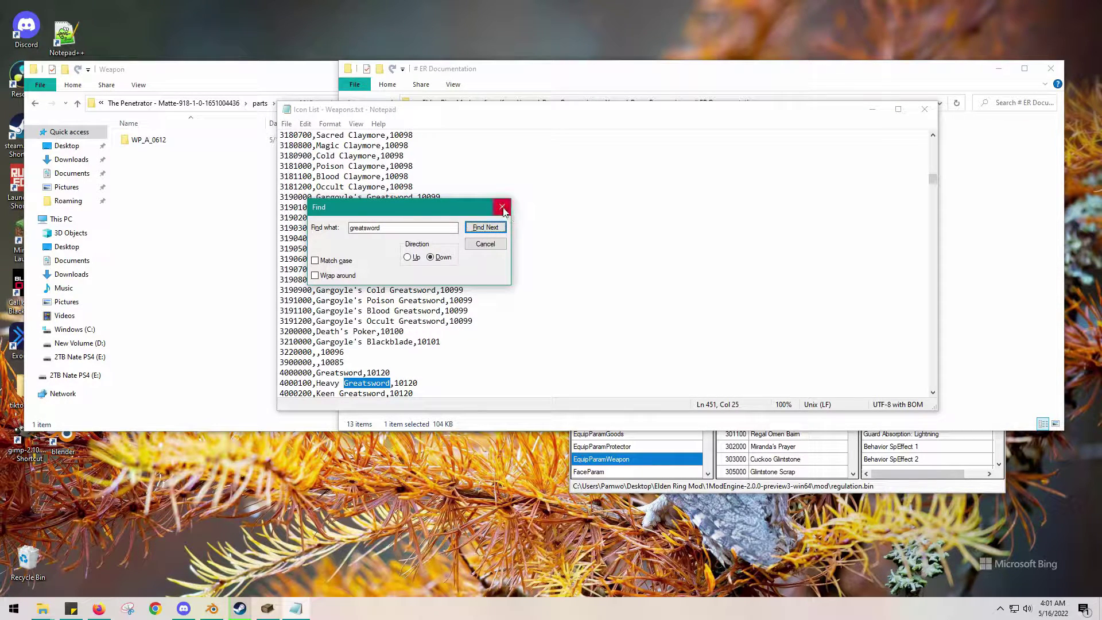
{"action": "left_click", "coordinate": [502, 208]}
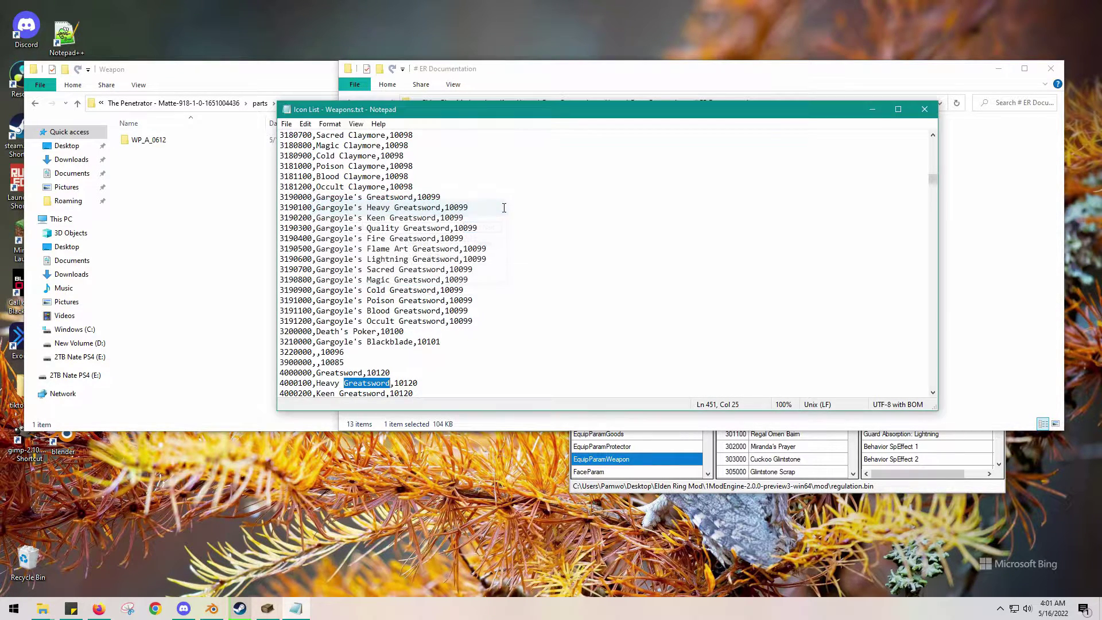
{"action": "left_click", "coordinate": [312, 373]}
Move the Icon List - Weapons.txt window aside and select the Greatsword row 4000000 among the EquipParamWeapon rows in Yapped
{"action": "left_click_drag", "start_coordinate": [580, 113], "coordinate": [629, 108]}
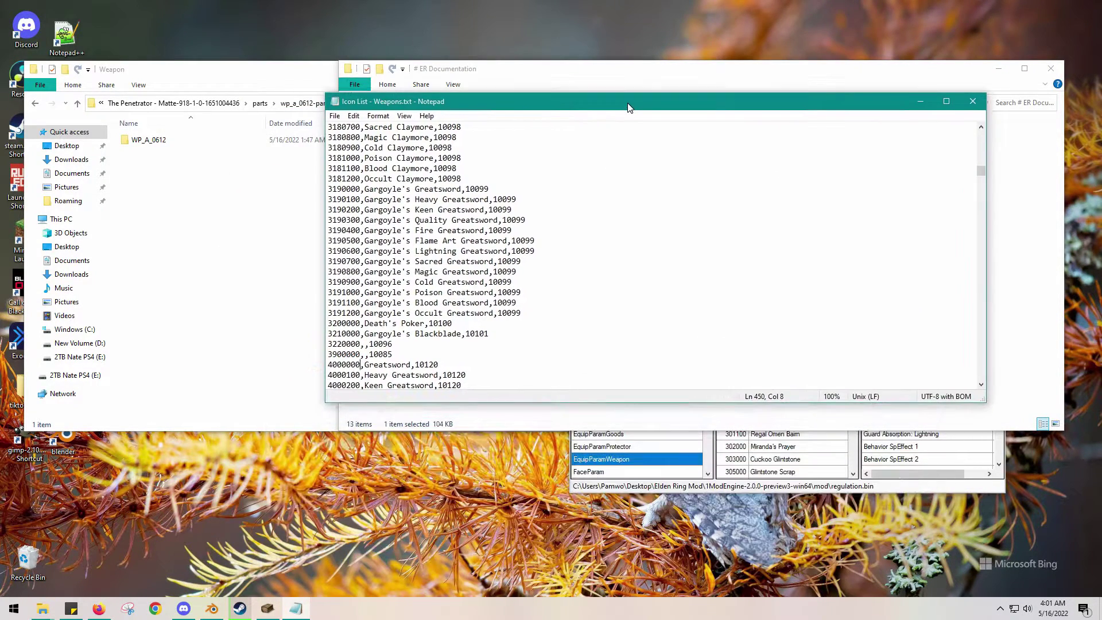
{"action": "left_click", "coordinate": [682, 465]}
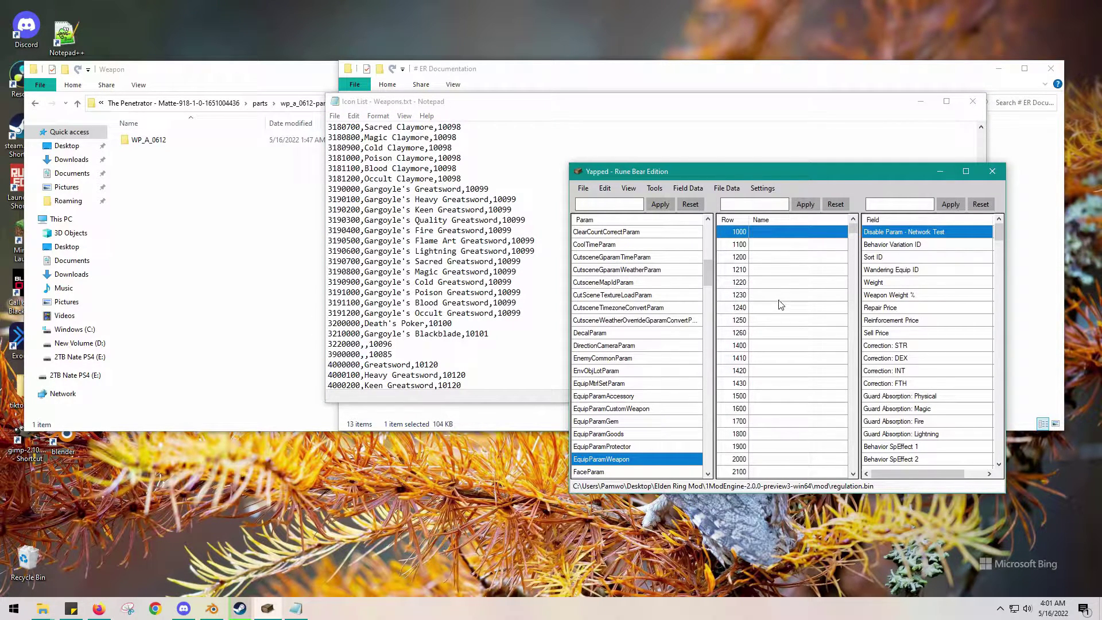
{"action": "scroll", "coordinate": [784, 309], "scroll_direction": "down", "scroll_amount": 6}
{"action": "scroll", "coordinate": [784, 315], "scroll_direction": "down", "scroll_amount": 6}
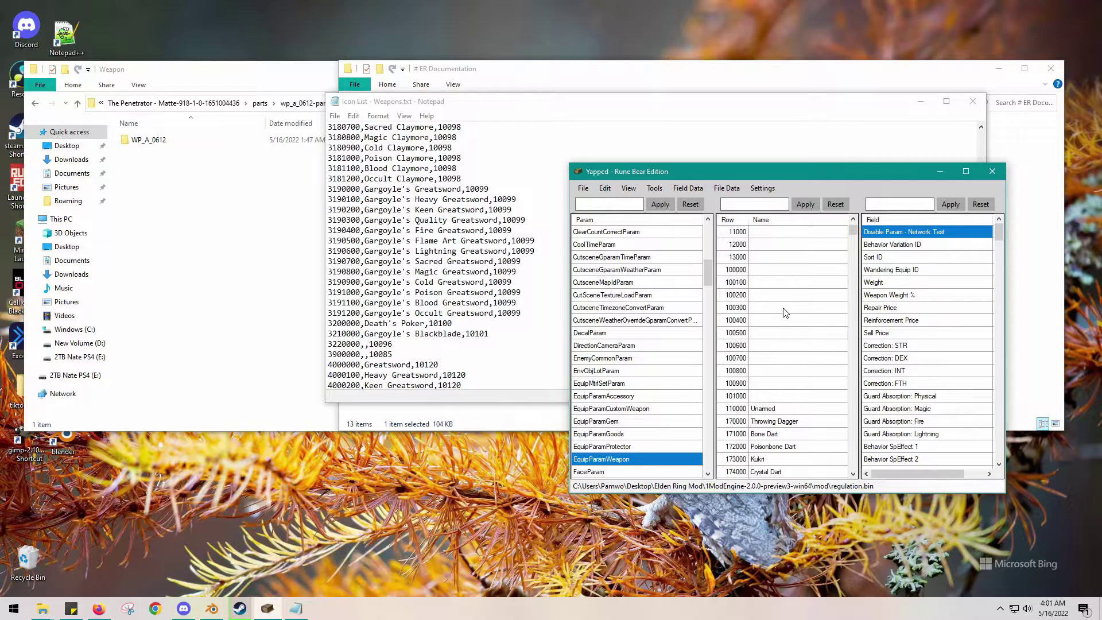
{"action": "scroll", "coordinate": [790, 322], "scroll_direction": "down", "scroll_amount": 2}
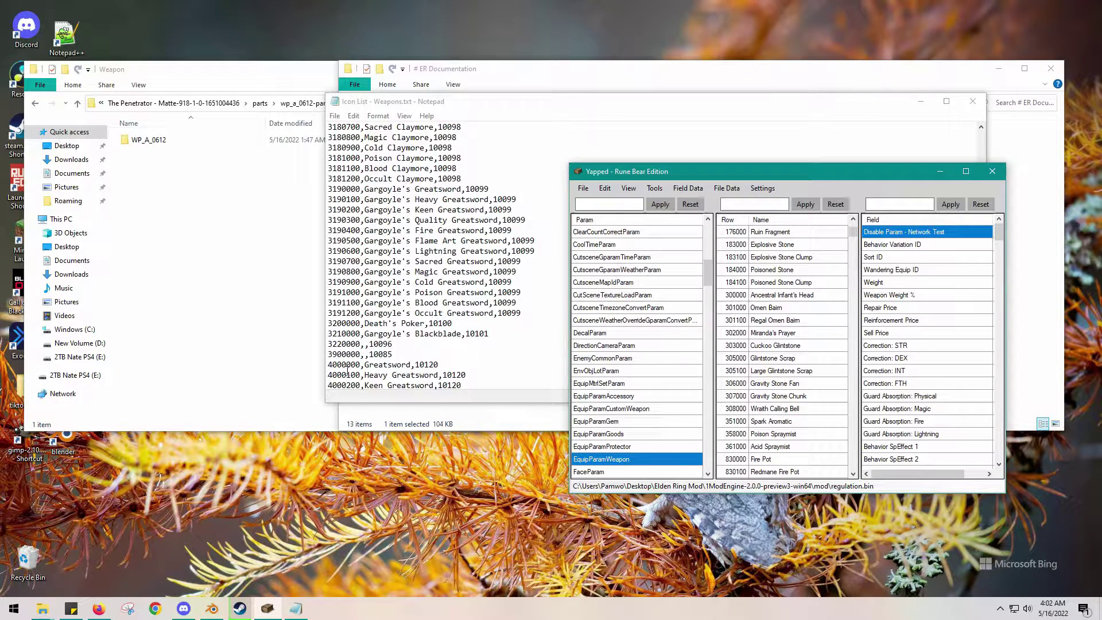
{"action": "scroll", "coordinate": [778, 361], "scroll_direction": "down", "scroll_amount": 10}
{"action": "scroll", "coordinate": [776, 353], "scroll_direction": "down", "scroll_amount": 10}
{"action": "left_click_drag", "start_coordinate": [852, 238], "coordinate": [850, 273]}
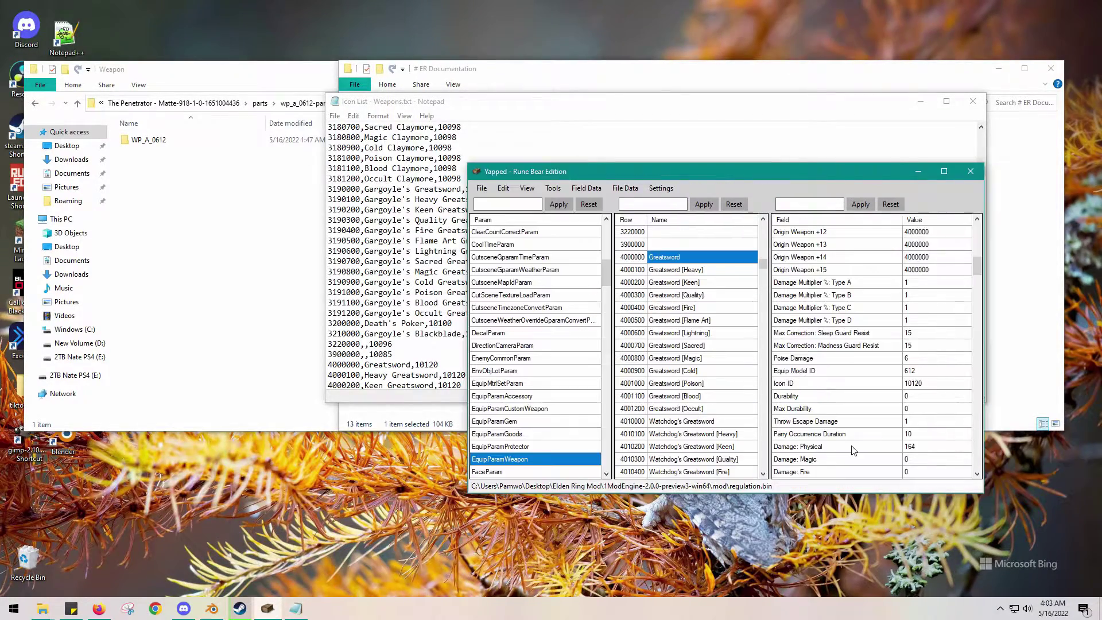
Look through the Greatsword row's fields, from the model and icon IDs through damage, motion categories and attribute requirements
{"action": "scroll", "coordinate": [852, 450], "scroll_direction": "down", "scroll_amount": 1}
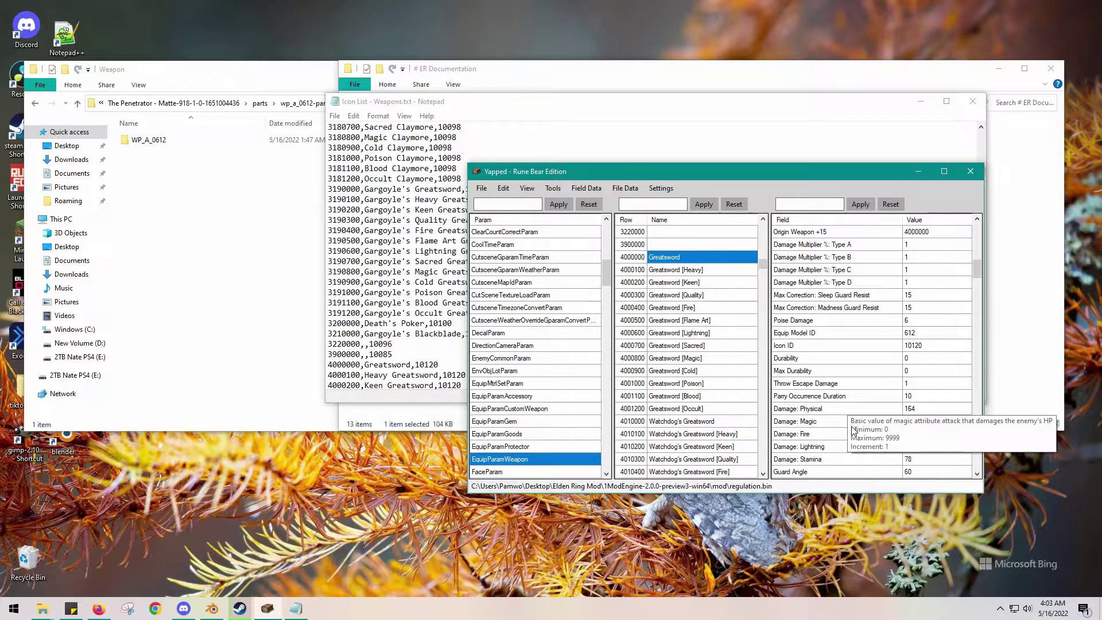
{"action": "scroll", "coordinate": [852, 431], "scroll_direction": "down", "scroll_amount": 1}
{"action": "scroll", "coordinate": [852, 436], "scroll_direction": "down", "scroll_amount": 1}
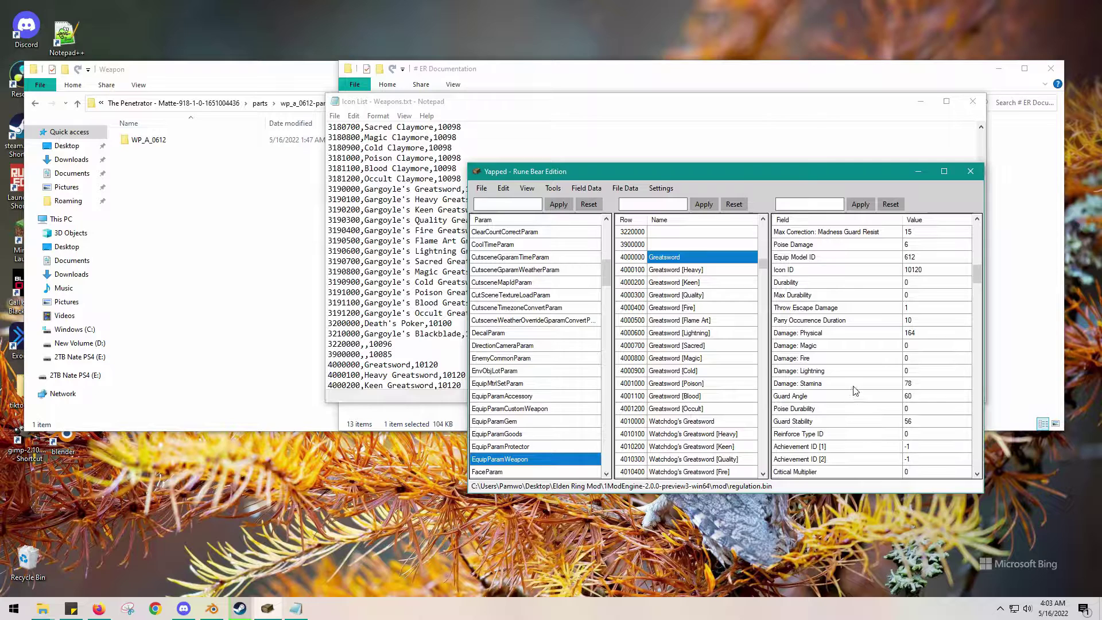
{"action": "scroll", "coordinate": [844, 411], "scroll_direction": "down", "scroll_amount": 1}
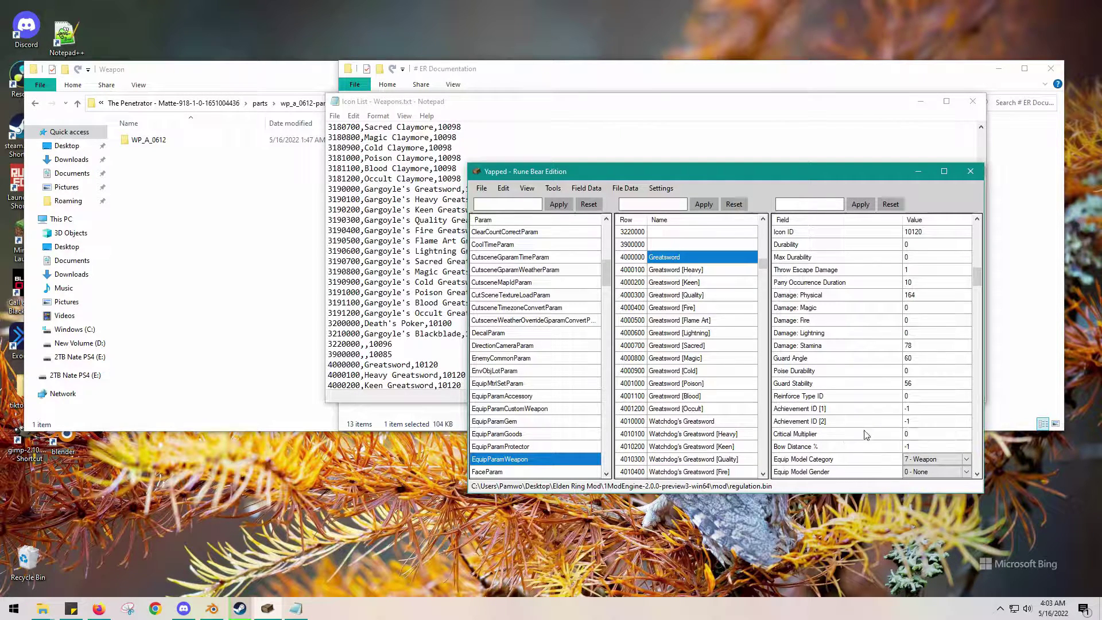
{"action": "scroll", "coordinate": [867, 423], "scroll_direction": "down", "scroll_amount": 1}
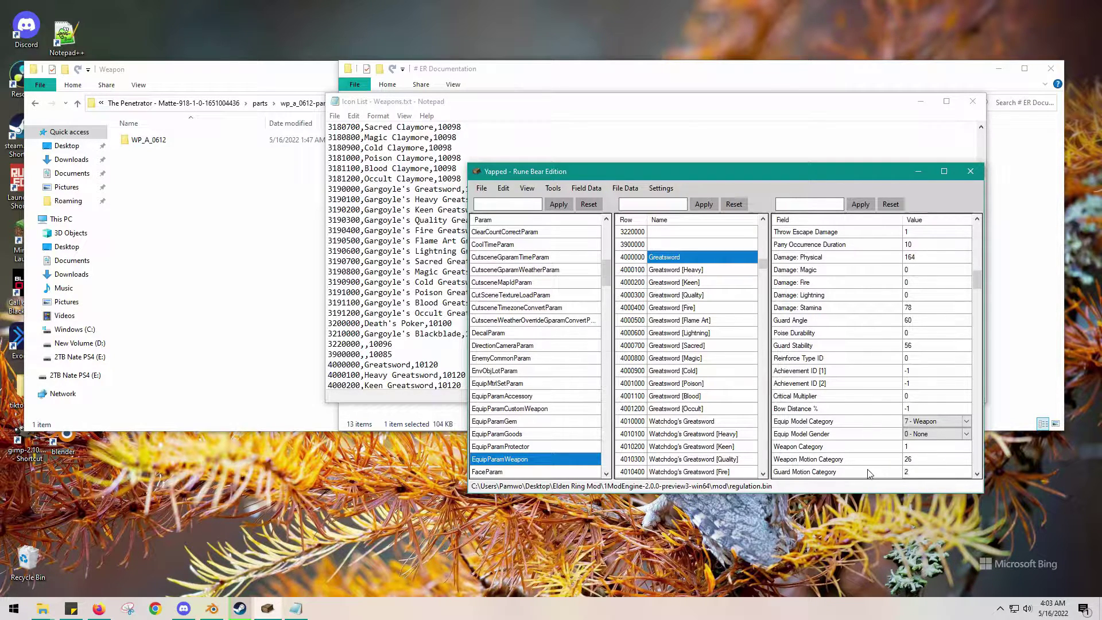
{"action": "scroll", "coordinate": [869, 472], "scroll_direction": "down", "scroll_amount": 1}
{"action": "scroll", "coordinate": [846, 343], "scroll_direction": "down", "scroll_amount": 1}
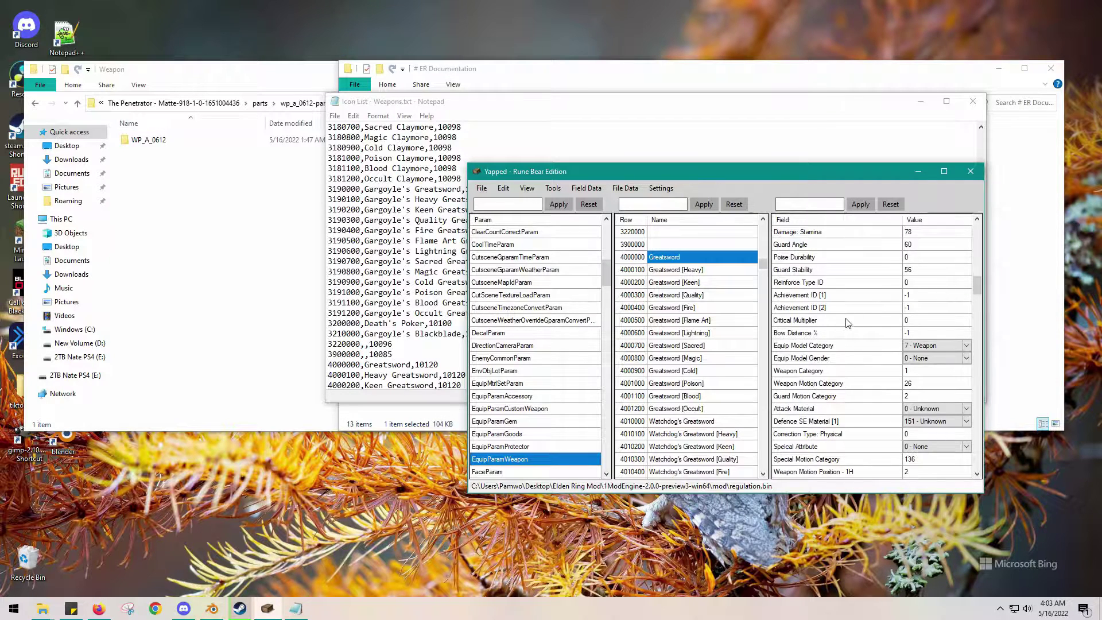
{"action": "scroll", "coordinate": [851, 327], "scroll_direction": "down", "scroll_amount": 1}
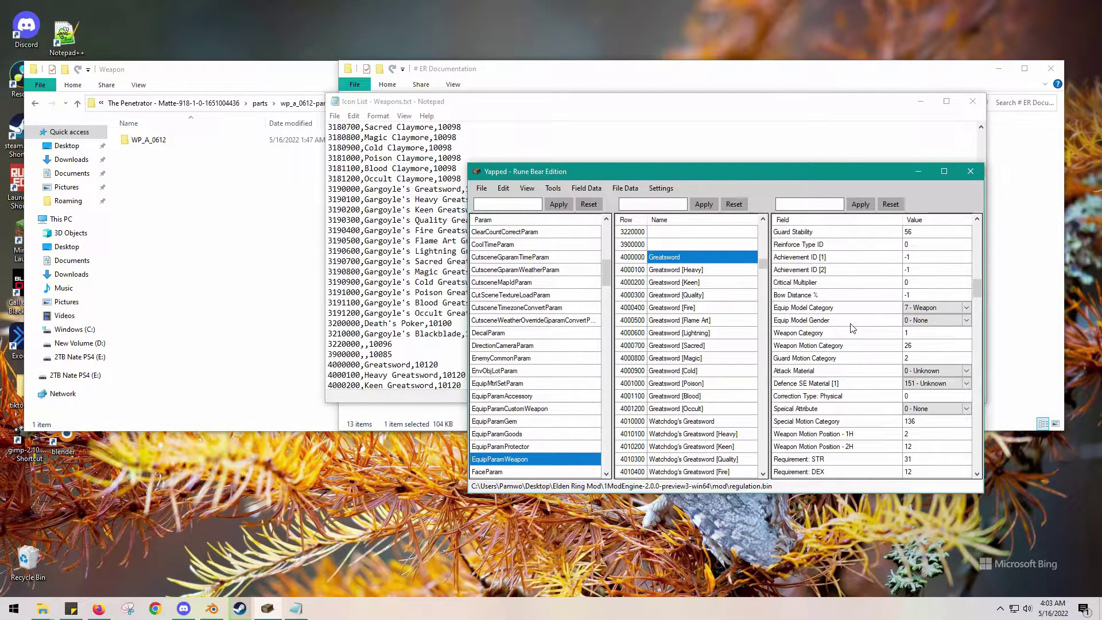
{"action": "scroll", "coordinate": [853, 328], "scroll_direction": "down", "scroll_amount": 1}
{"action": "scroll", "coordinate": [853, 328], "scroll_direction": "down", "scroll_amount": 1}
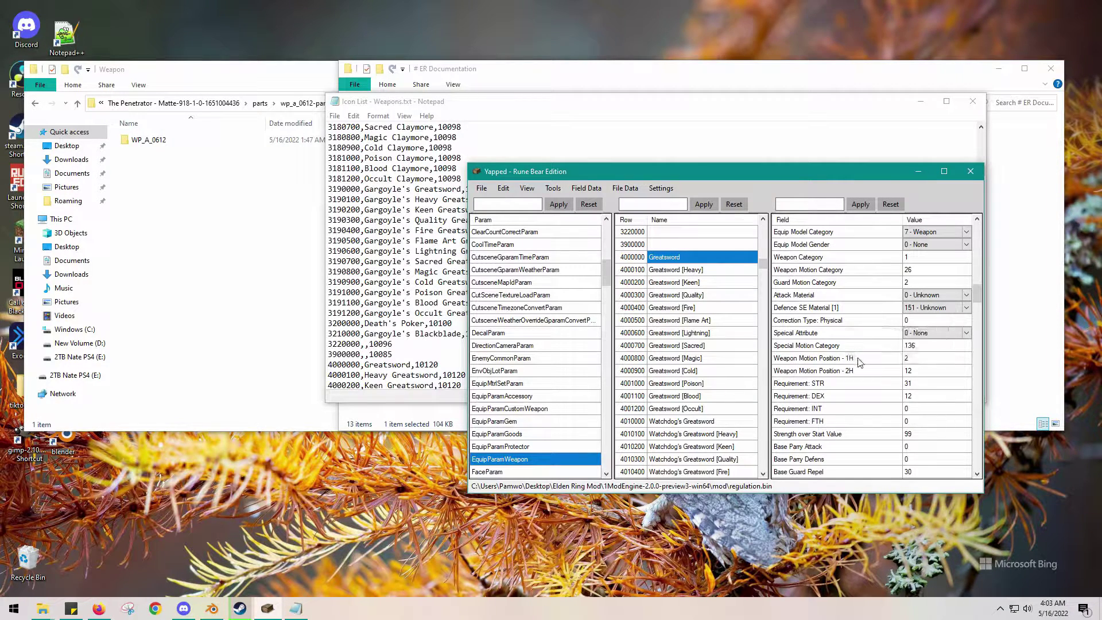
{"action": "scroll", "coordinate": [859, 363], "scroll_direction": "down", "scroll_amount": 1}
{"action": "scroll", "coordinate": [860, 363], "scroll_direction": "down", "scroll_amount": 1}
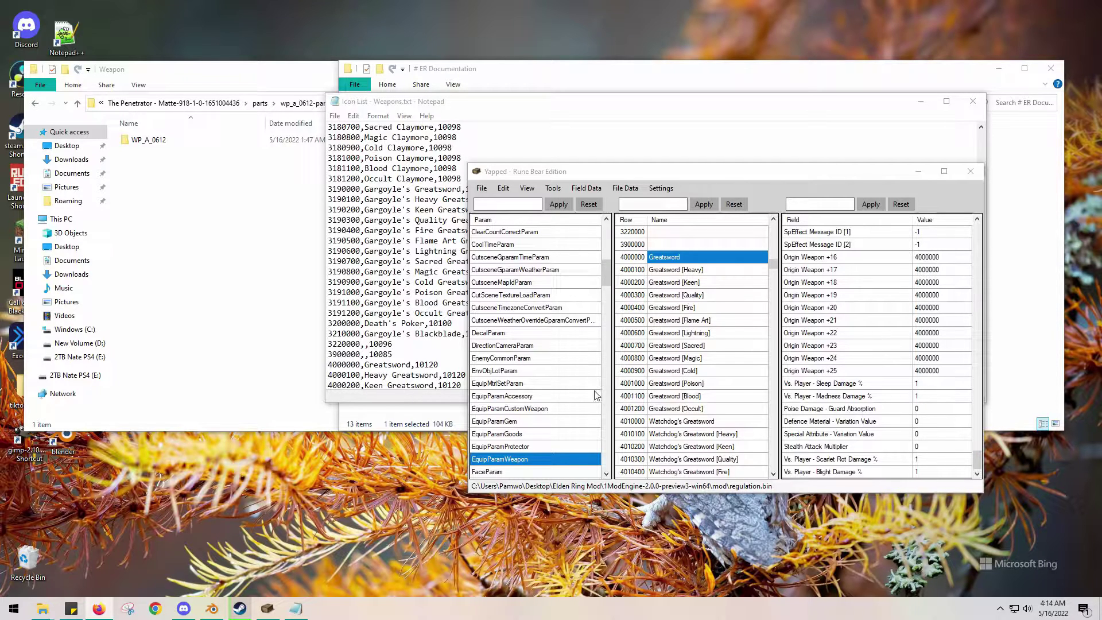
Display the AtkParam_Pc param and look through its rows for the Default - Colossal Sword attacks
{"action": "scroll", "coordinate": [507, 385], "scroll_direction": "up", "scroll_amount": 9}
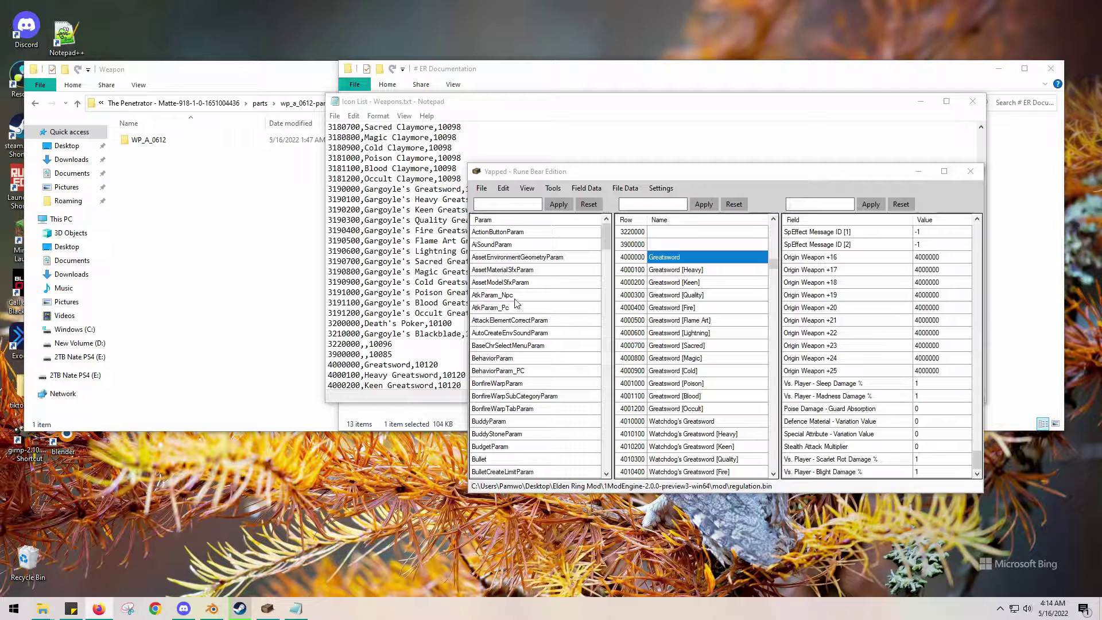
{"action": "left_click", "coordinate": [518, 308]}
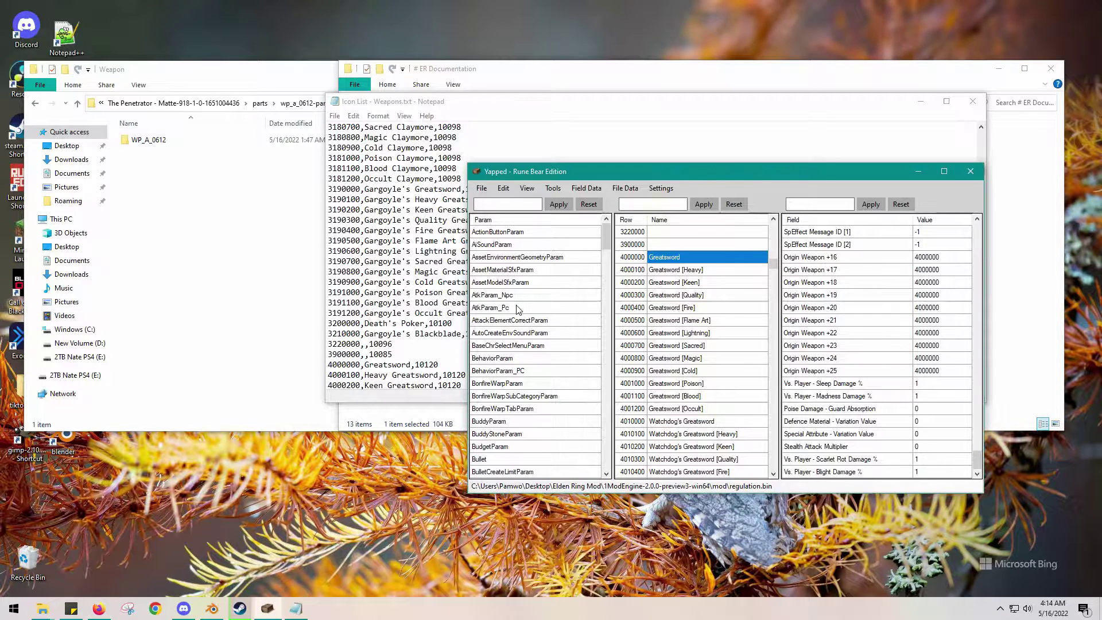
{"action": "scroll", "coordinate": [705, 356], "scroll_direction": "down", "scroll_amount": 10}
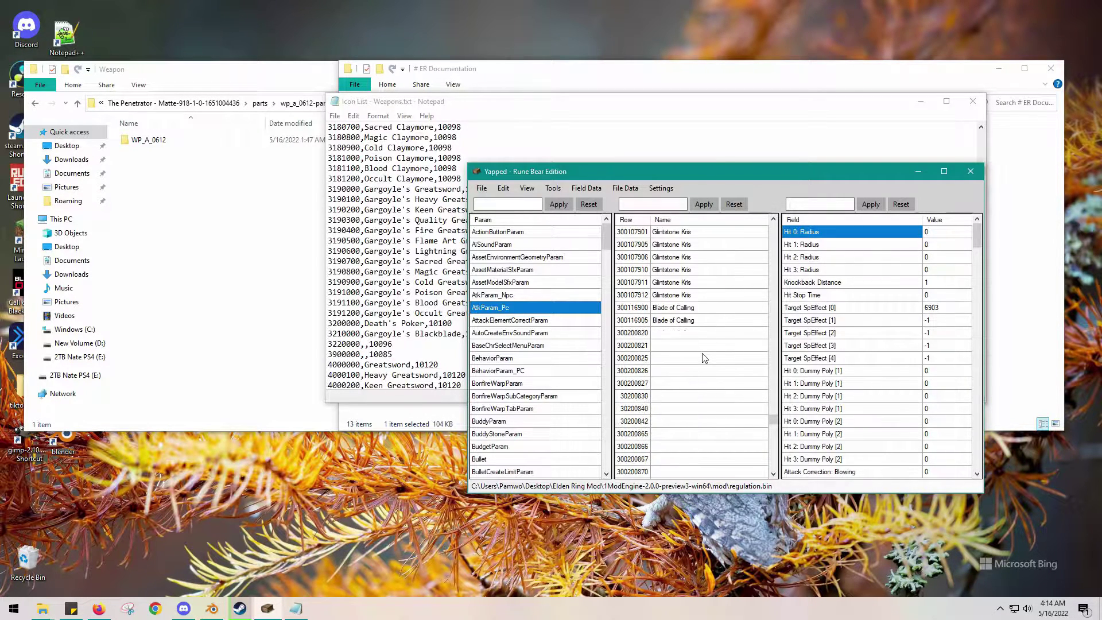
{"action": "scroll", "coordinate": [705, 358], "scroll_direction": "down", "scroll_amount": 15}
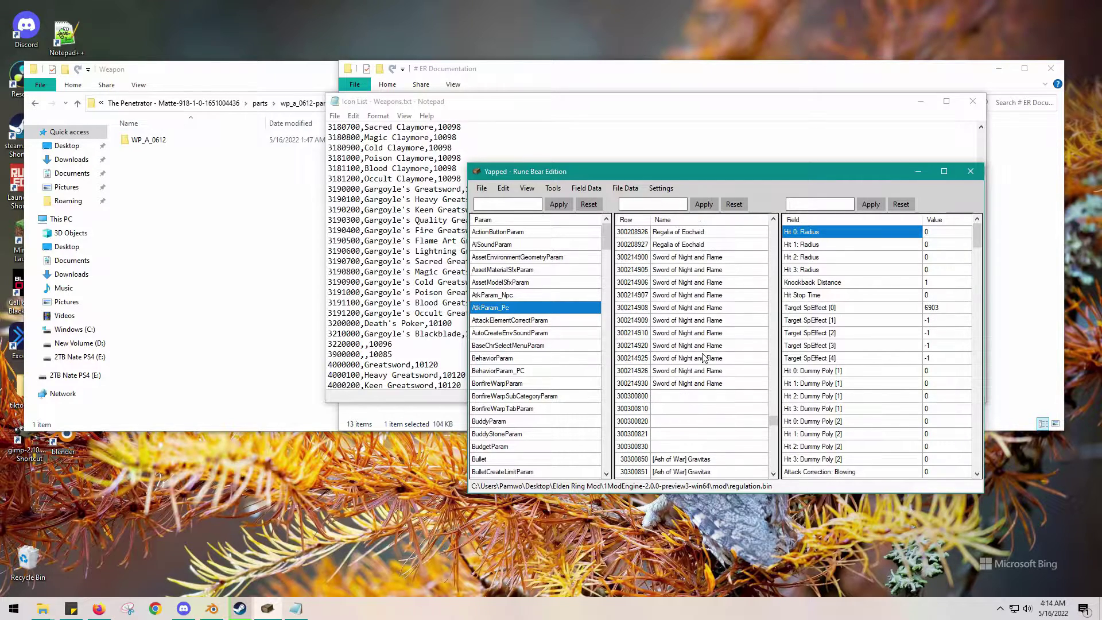
{"action": "scroll", "coordinate": [705, 357], "scroll_direction": "down", "scroll_amount": 5}
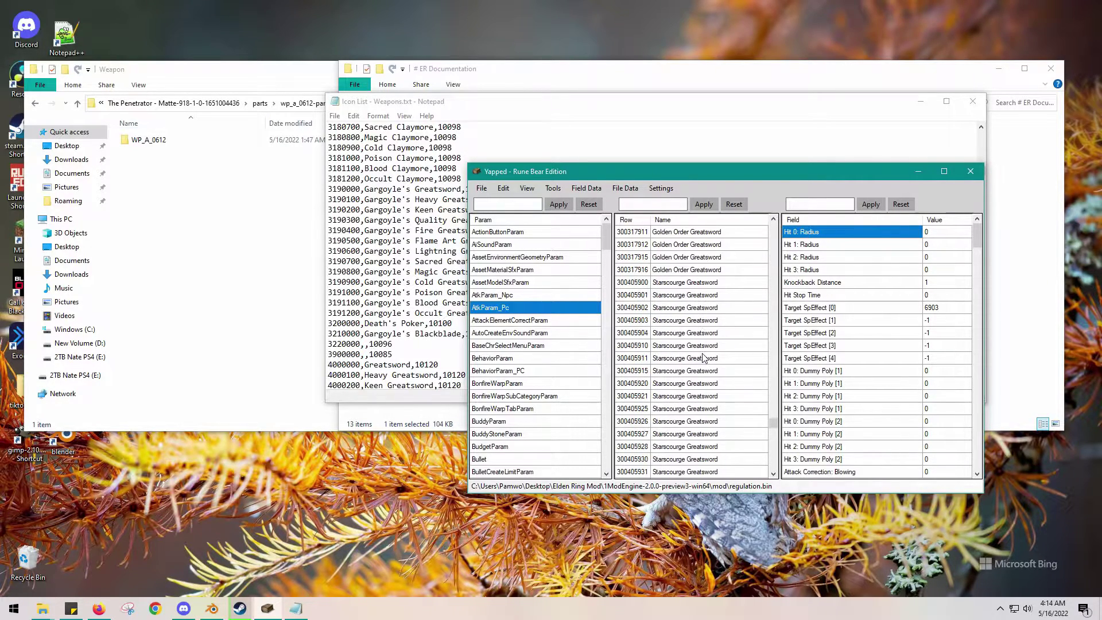
{"action": "left_click_drag", "start_coordinate": [773, 423], "coordinate": [779, 463]}
{"action": "scroll", "coordinate": [725, 424], "scroll_direction": "down", "scroll_amount": 2}
{"action": "scroll", "coordinate": [724, 428], "scroll_direction": "up", "scroll_amount": 20}
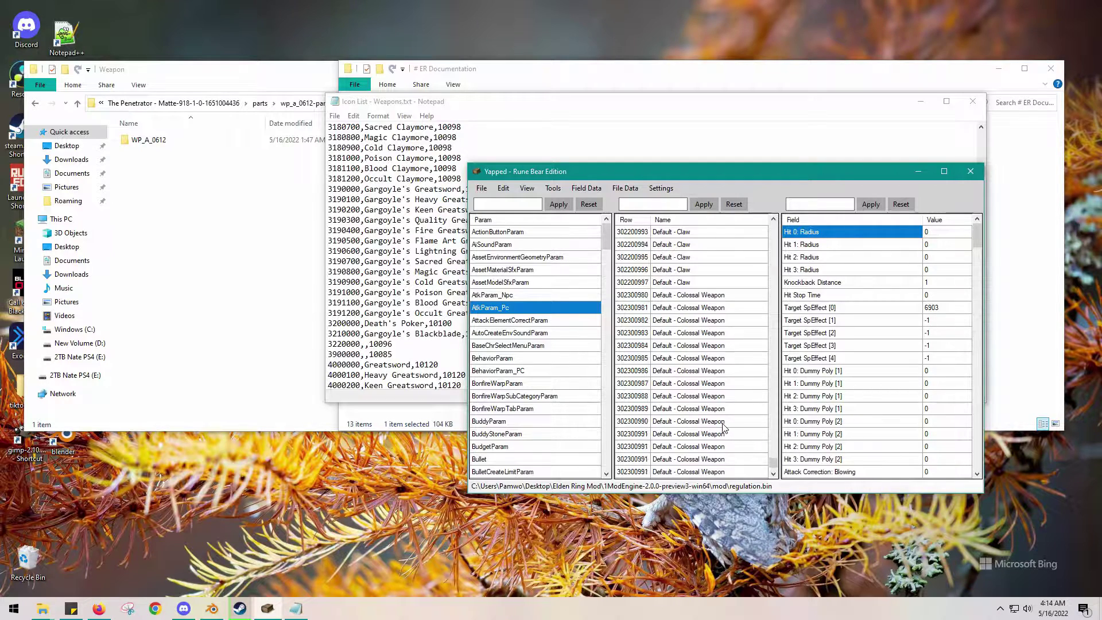
{"action": "scroll", "coordinate": [718, 419], "scroll_direction": "up", "scroll_amount": 20}
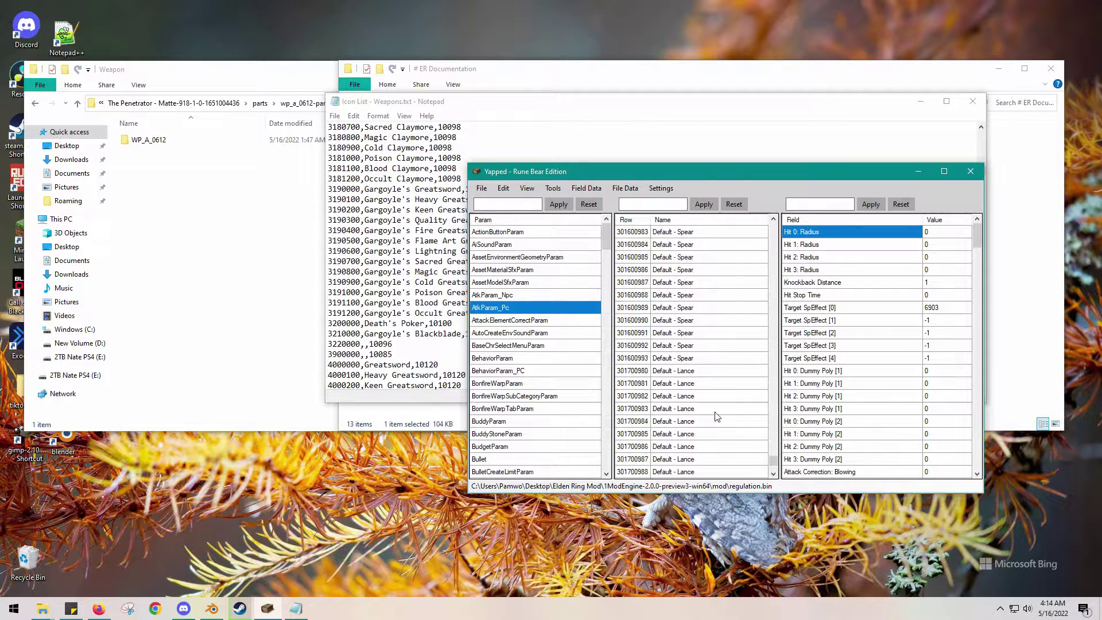
{"action": "scroll", "coordinate": [714, 414], "scroll_direction": "up", "scroll_amount": 20}
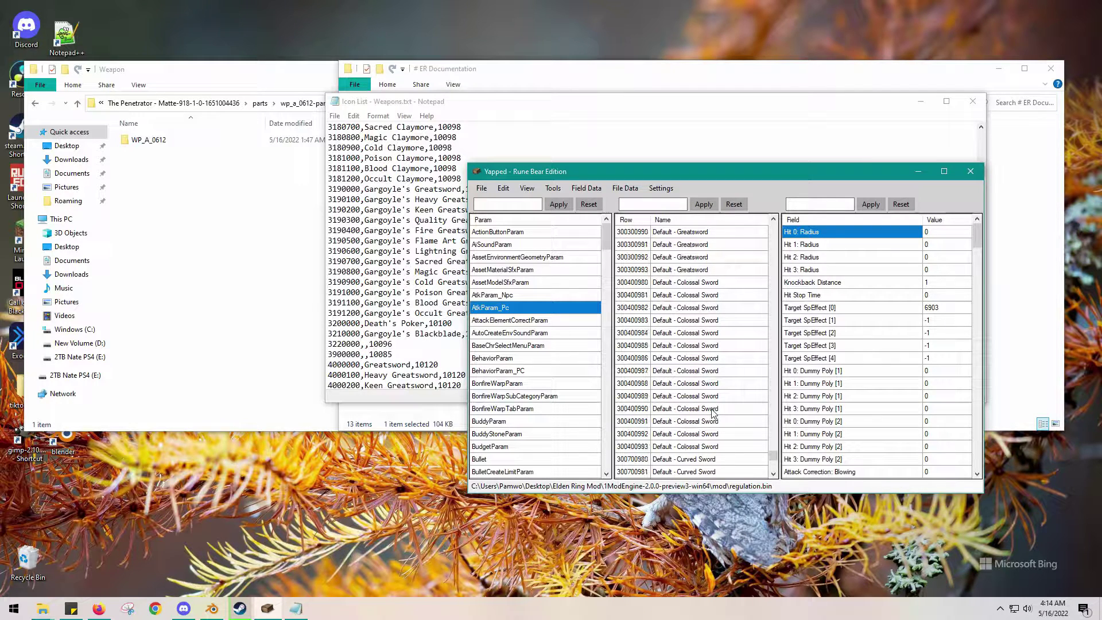
{"action": "scroll", "coordinate": [703, 372], "scroll_direction": "up", "scroll_amount": 2}
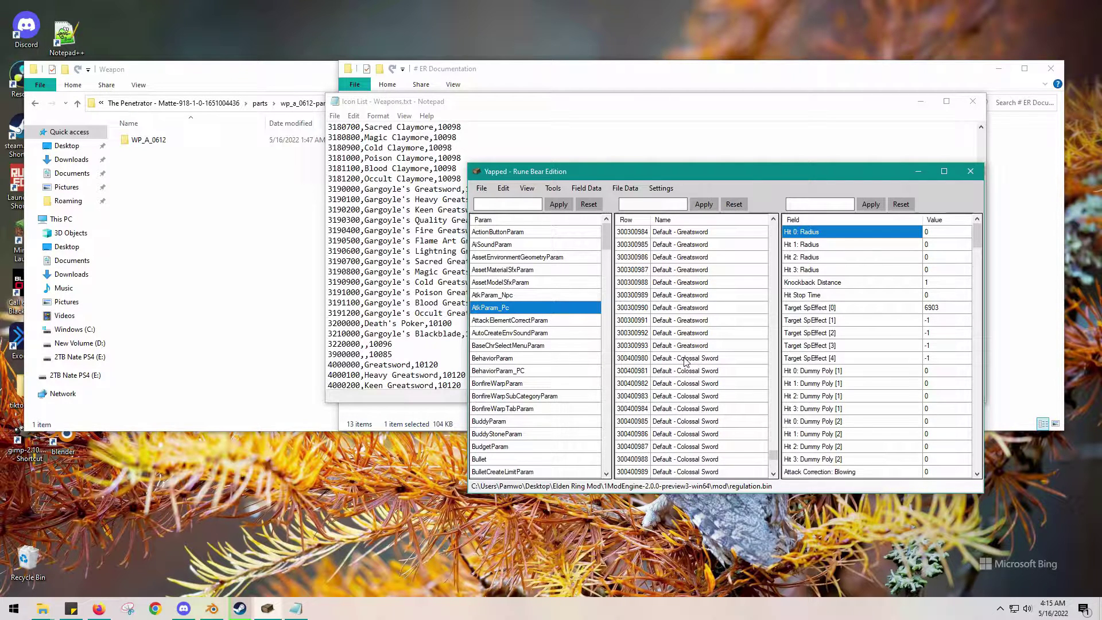
Select the Default - Colossal Sword row 300400981 and look over the neighbouring Colossal Sword rows
{"action": "left_click", "coordinate": [684, 360]}
{"action": "left_click", "coordinate": [684, 372]}
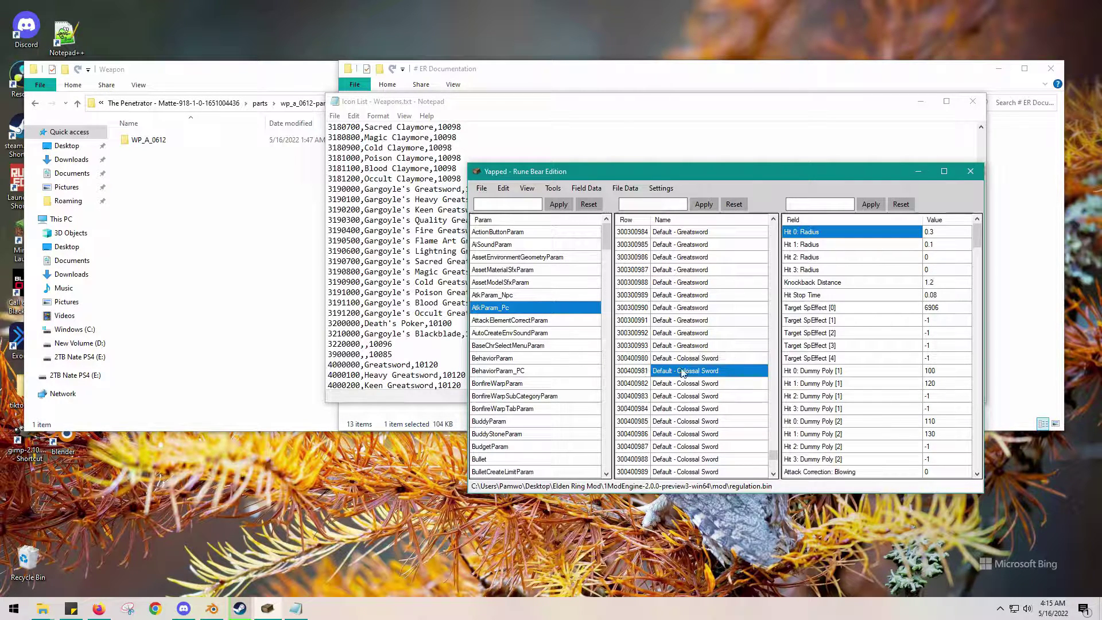
{"action": "scroll", "coordinate": [717, 370], "scroll_direction": "down", "scroll_amount": 1}
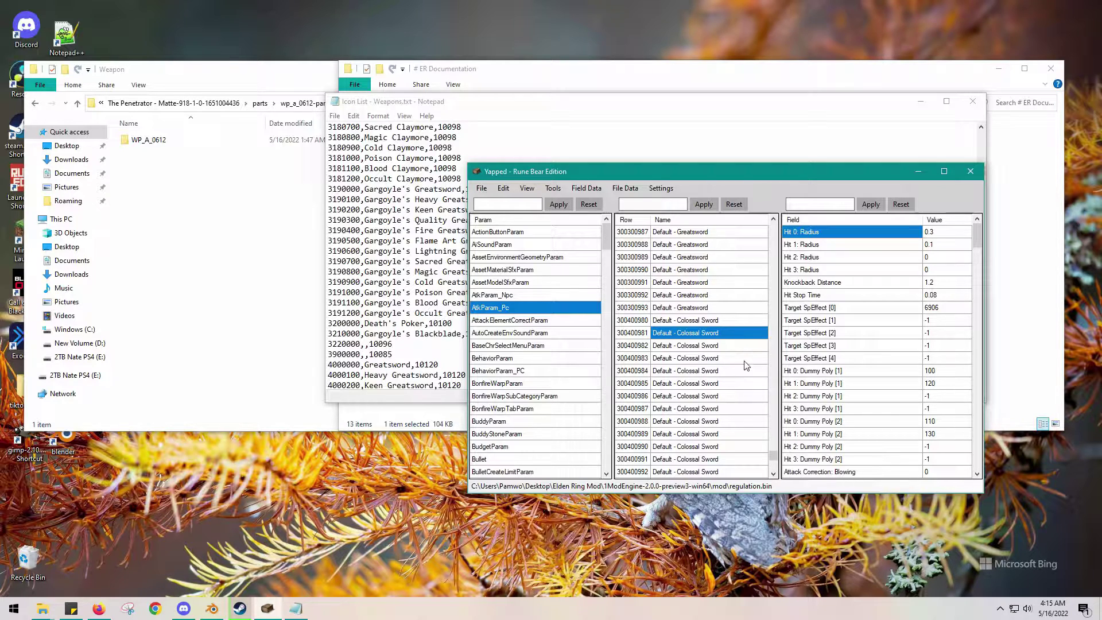
{"action": "scroll", "coordinate": [732, 358], "scroll_direction": "down", "scroll_amount": 2}
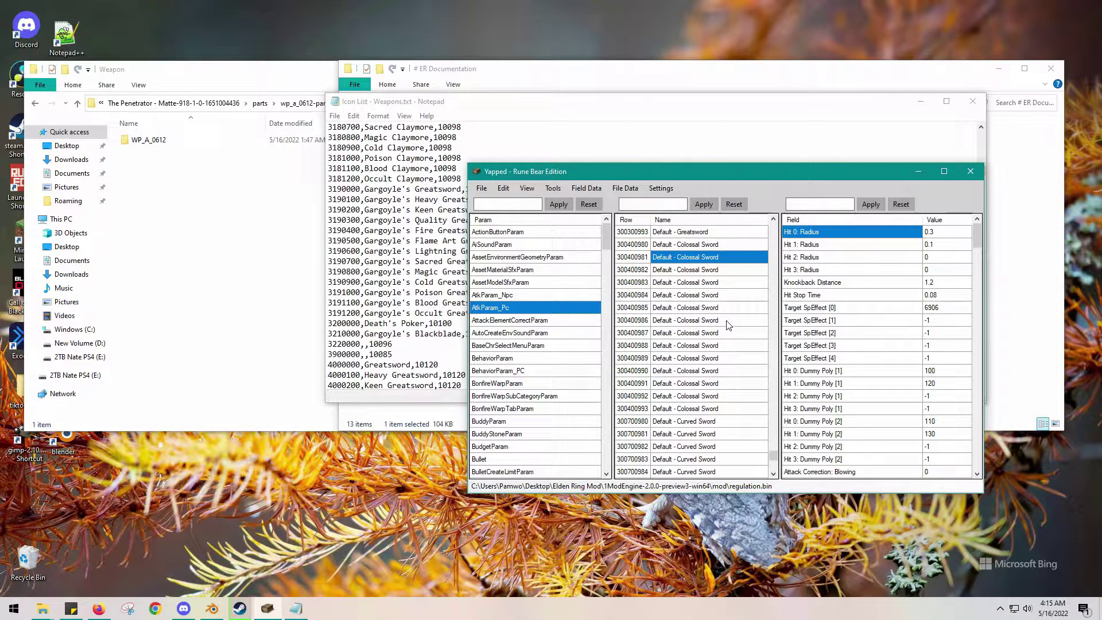
Close Icon List - Weapons.txt, and open Event Flags.txt from the # ER Documentation folder briefly before closing it
{"action": "left_click", "coordinate": [664, 155]}
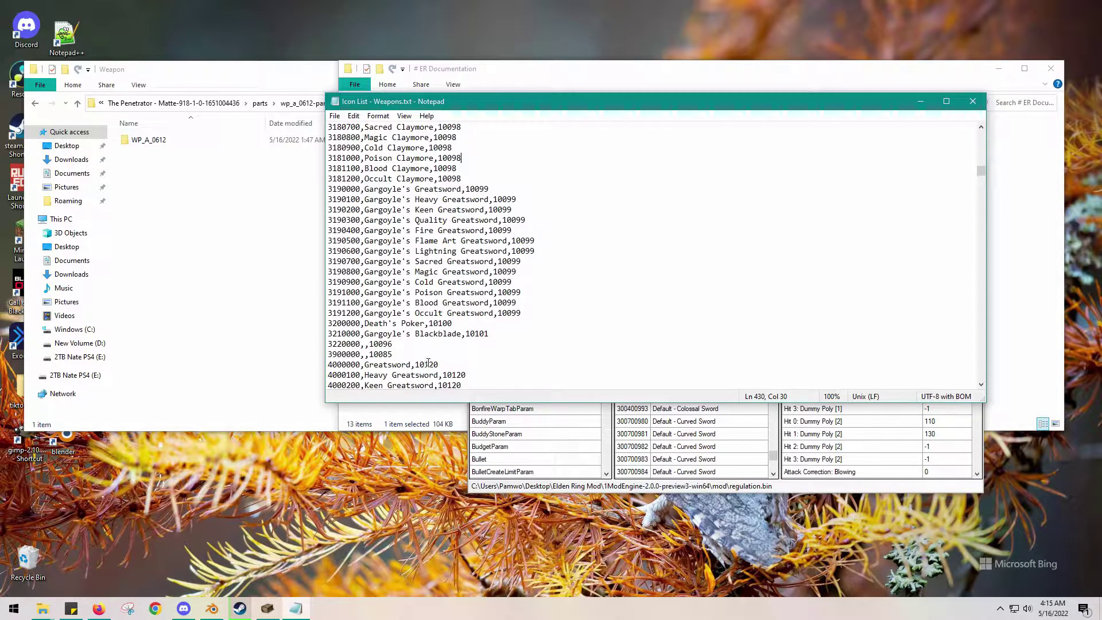
{"action": "left_click", "coordinate": [972, 101]}
{"action": "left_click", "coordinate": [870, 143]}
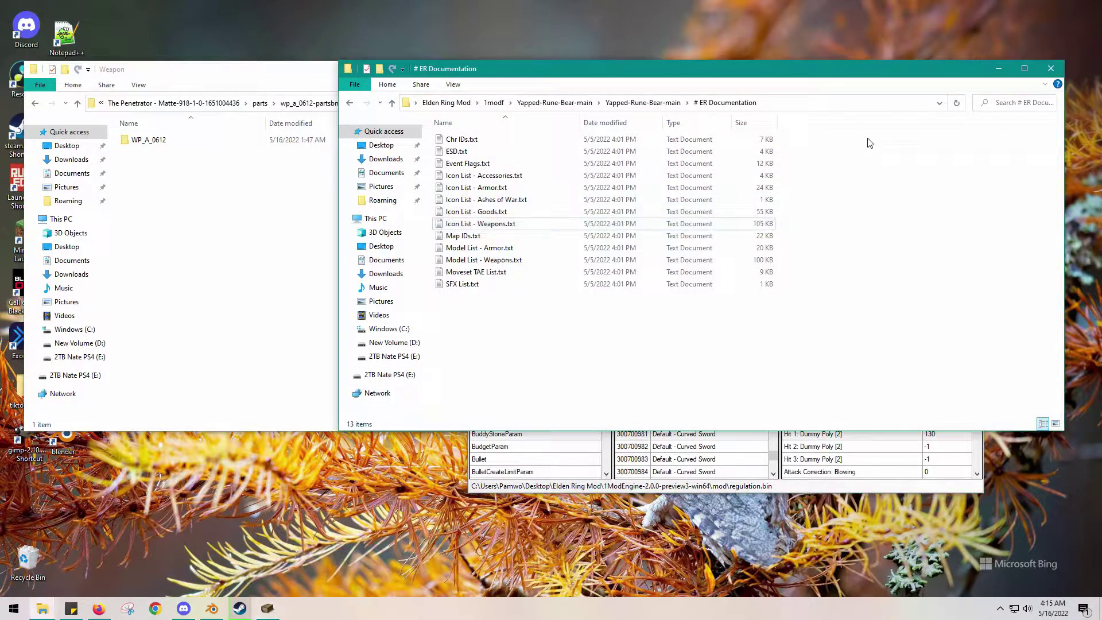
{"action": "double_click", "coordinate": [517, 165]}
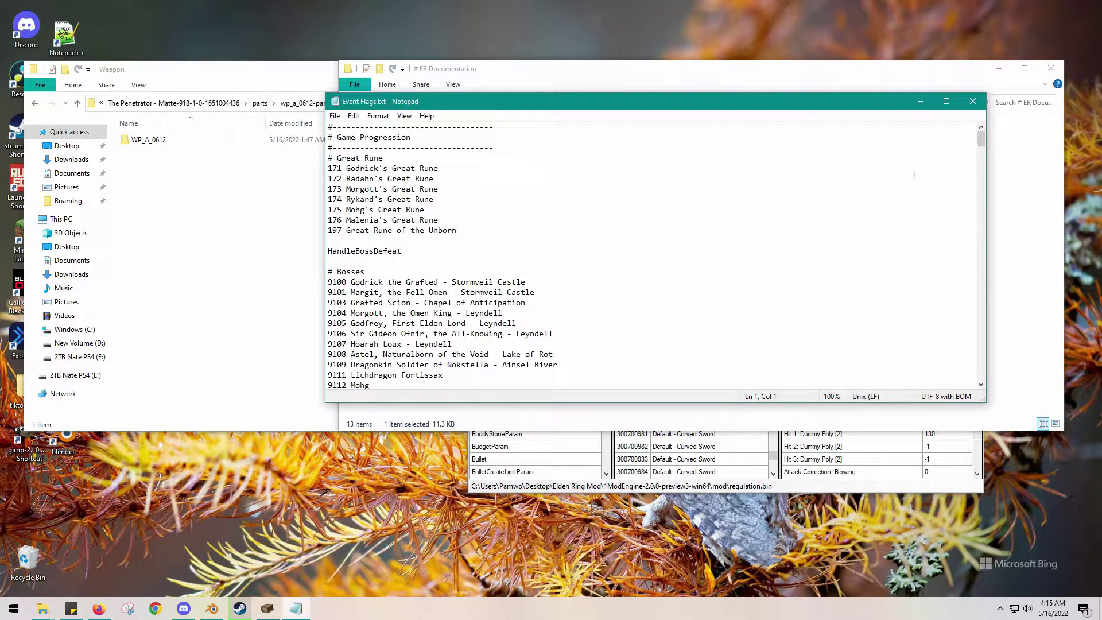
{"action": "left_click", "coordinate": [972, 101]}
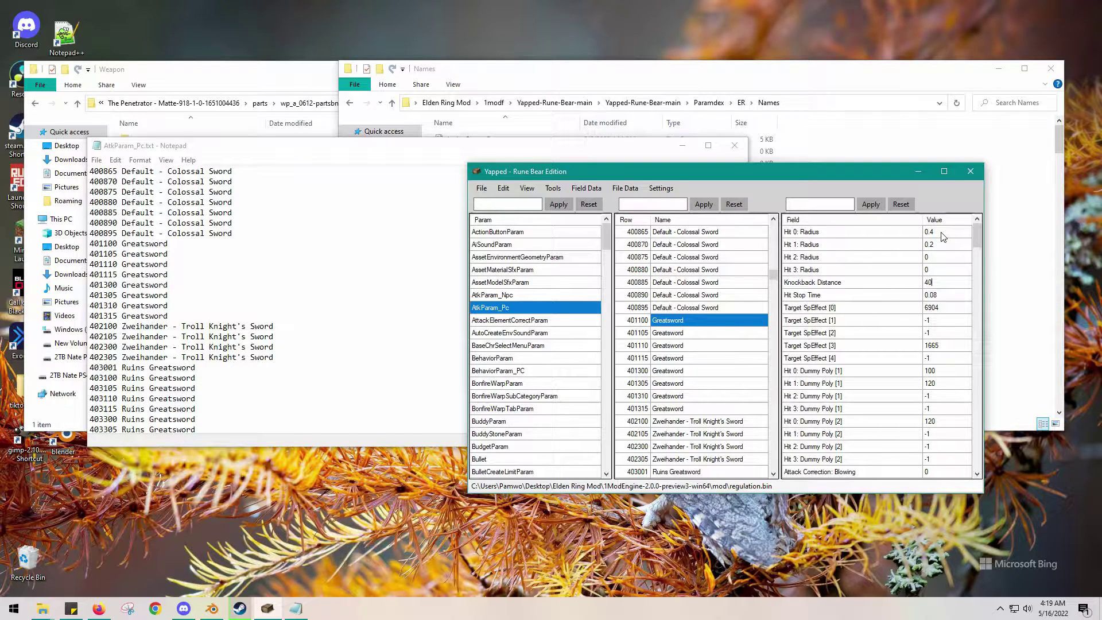
Set Hit 0: Radius to 5 and Hit 1: Radius to 4 for the AtkParam_Pc Greatsword row 401100
{"action": "left_click", "coordinate": [942, 232]}
{"action": "left_click", "coordinate": [898, 263]}
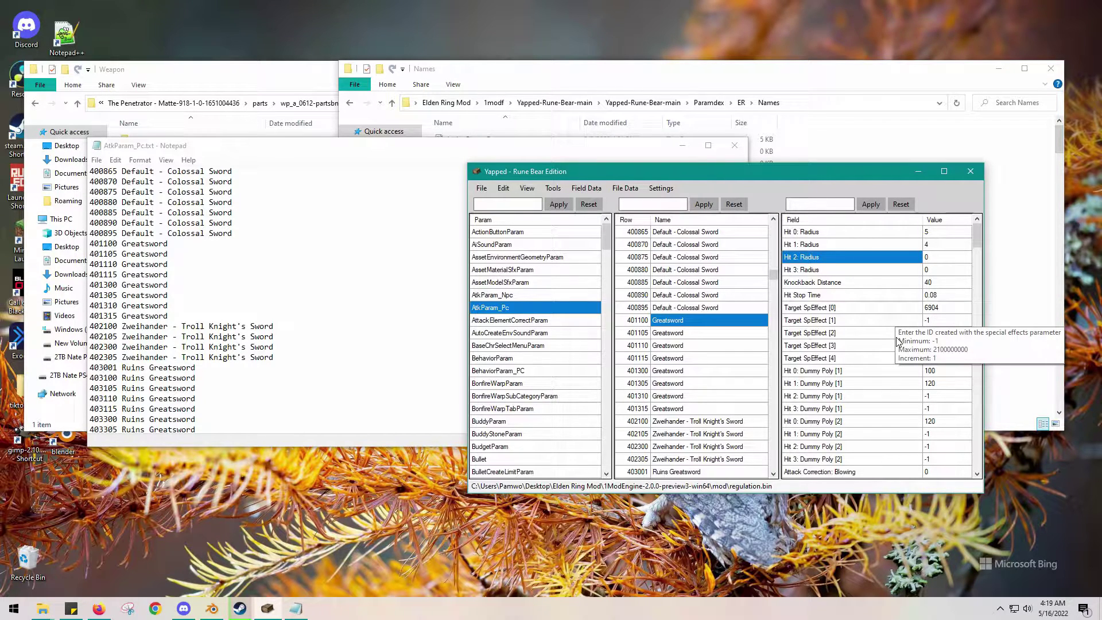
{"action": "scroll", "coordinate": [888, 320], "scroll_direction": "down", "scroll_amount": 1}
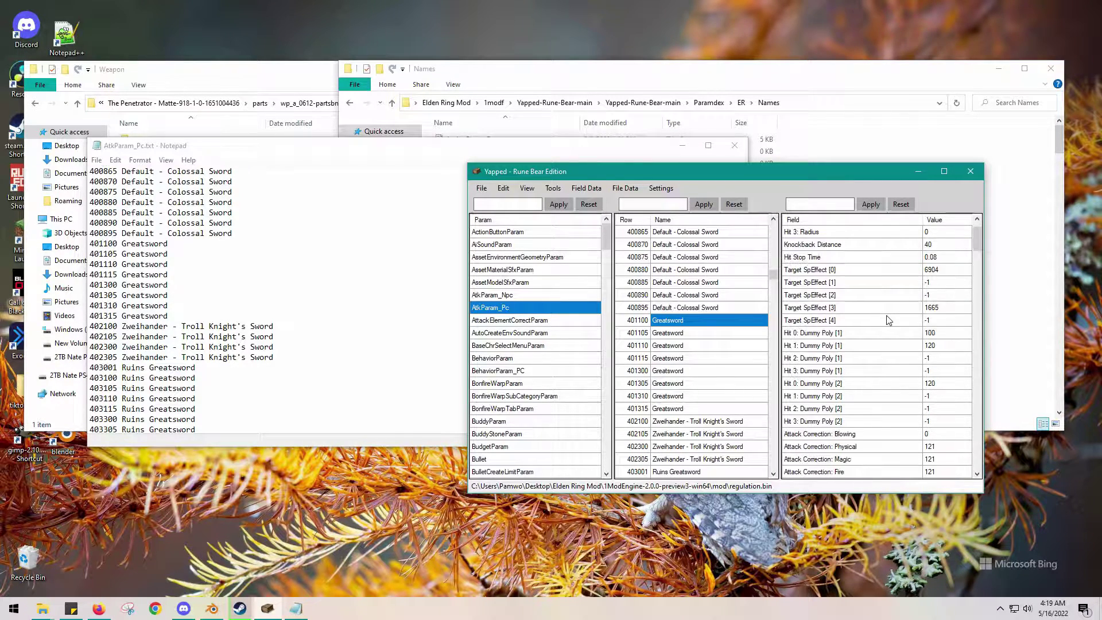
Look over the Dummy Poly, Attack Correction and Damage fields of the AtkParam_Pc Greatsword row 401100
{"action": "scroll", "coordinate": [889, 320], "scroll_direction": "down", "scroll_amount": 1}
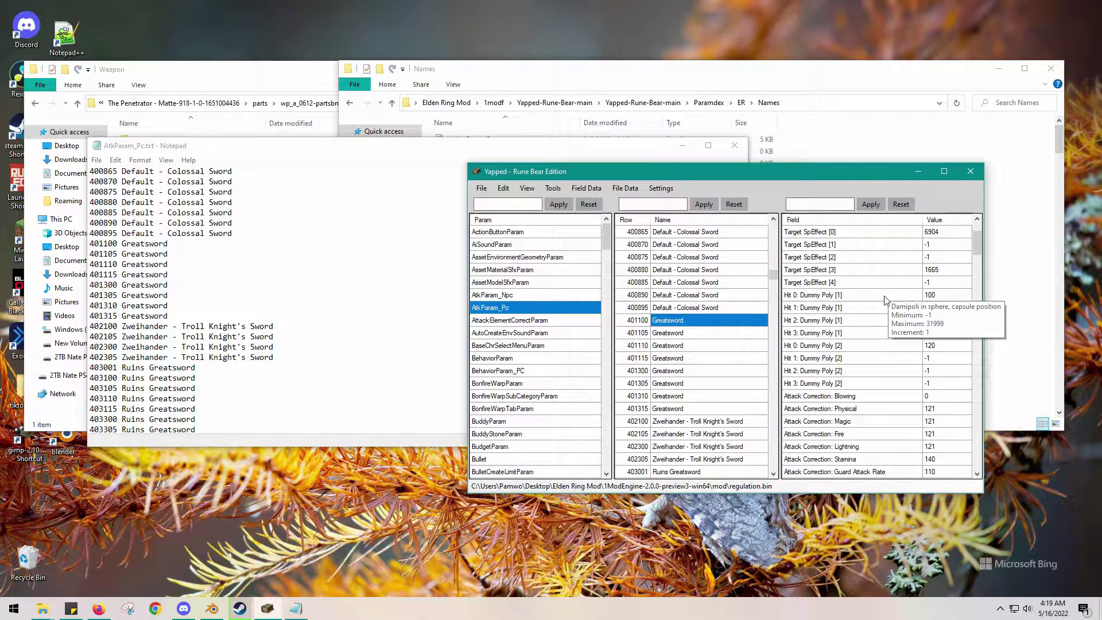
{"action": "scroll", "coordinate": [885, 301], "scroll_direction": "down", "scroll_amount": 1}
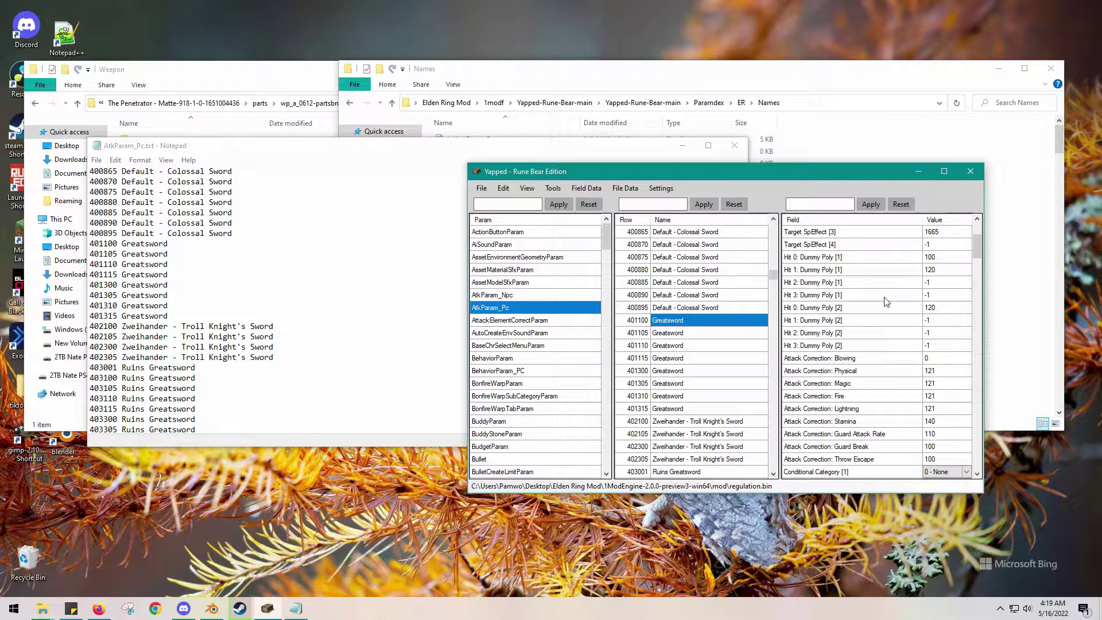
{"action": "scroll", "coordinate": [887, 302], "scroll_direction": "down", "scroll_amount": 1}
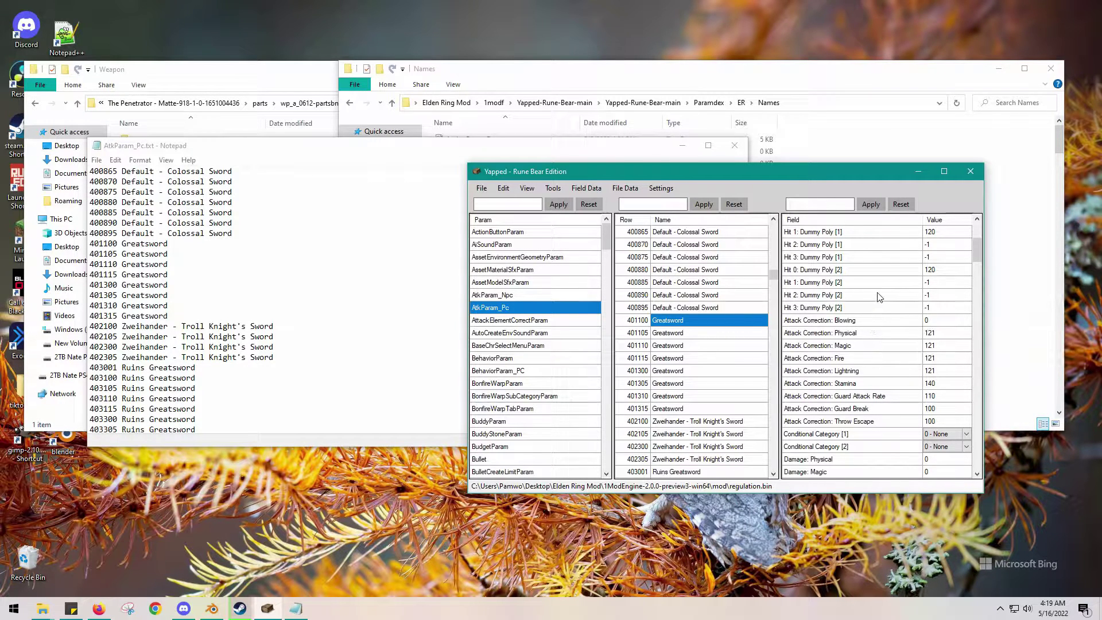
{"action": "scroll", "coordinate": [883, 298], "scroll_direction": "down", "scroll_amount": 1}
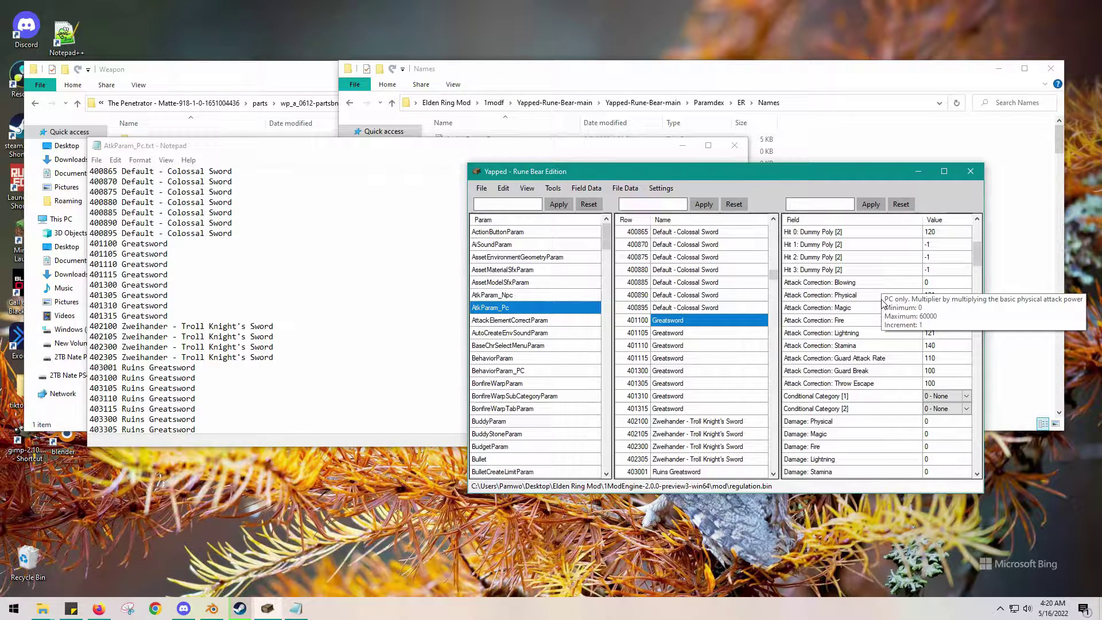
{"action": "scroll", "coordinate": [901, 281], "scroll_direction": "up", "scroll_amount": 5}
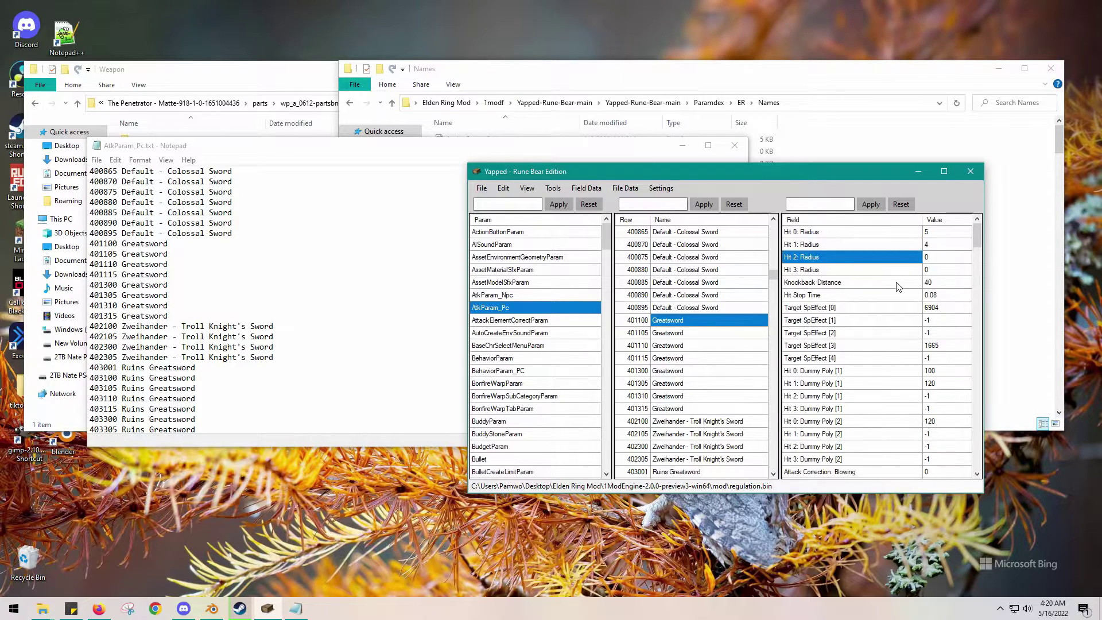
Set Hit 0: Radius to 5 and Hit 1: Radius to 4 for the Greatsword row 401105
{"action": "left_click", "coordinate": [705, 336]}
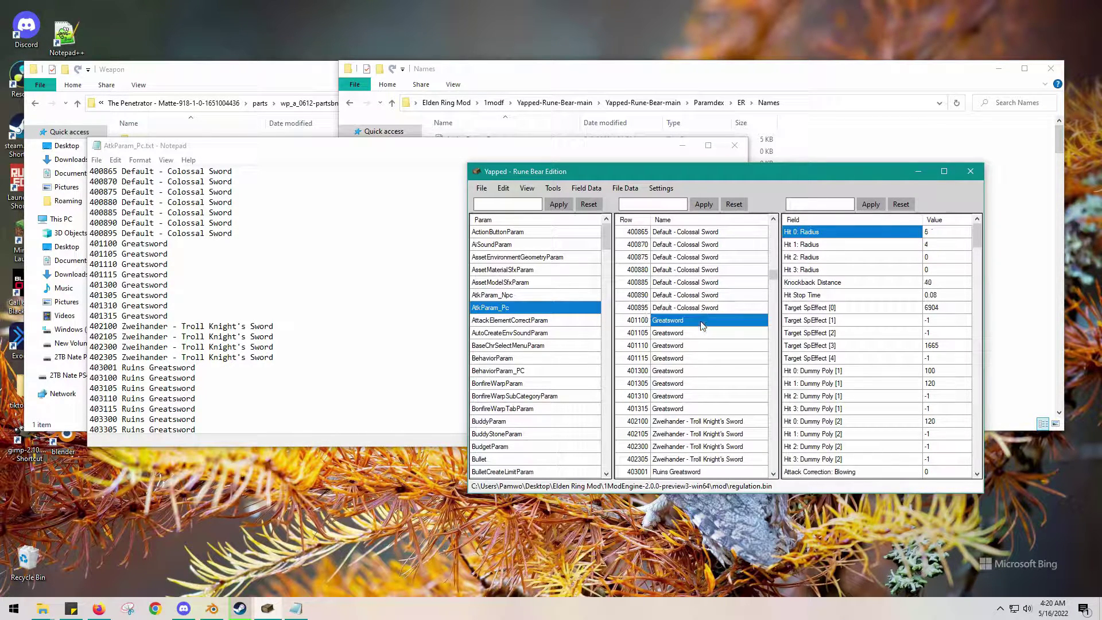
{"action": "left_click", "coordinate": [701, 349]}
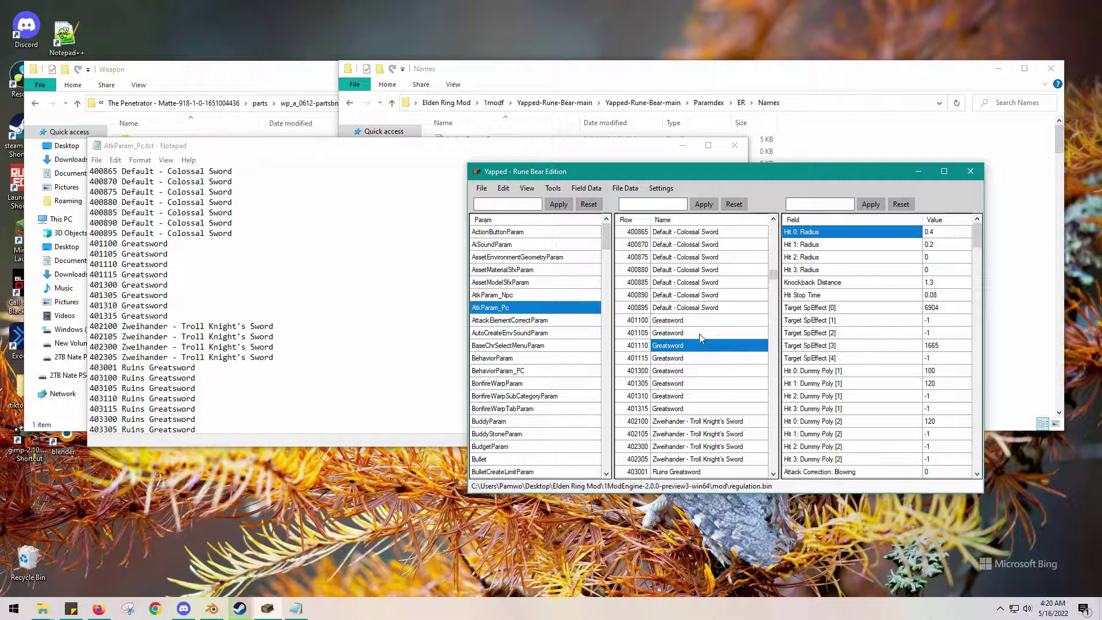
{"action": "left_click", "coordinate": [699, 332]}
{"action": "left_click", "coordinate": [703, 321]}
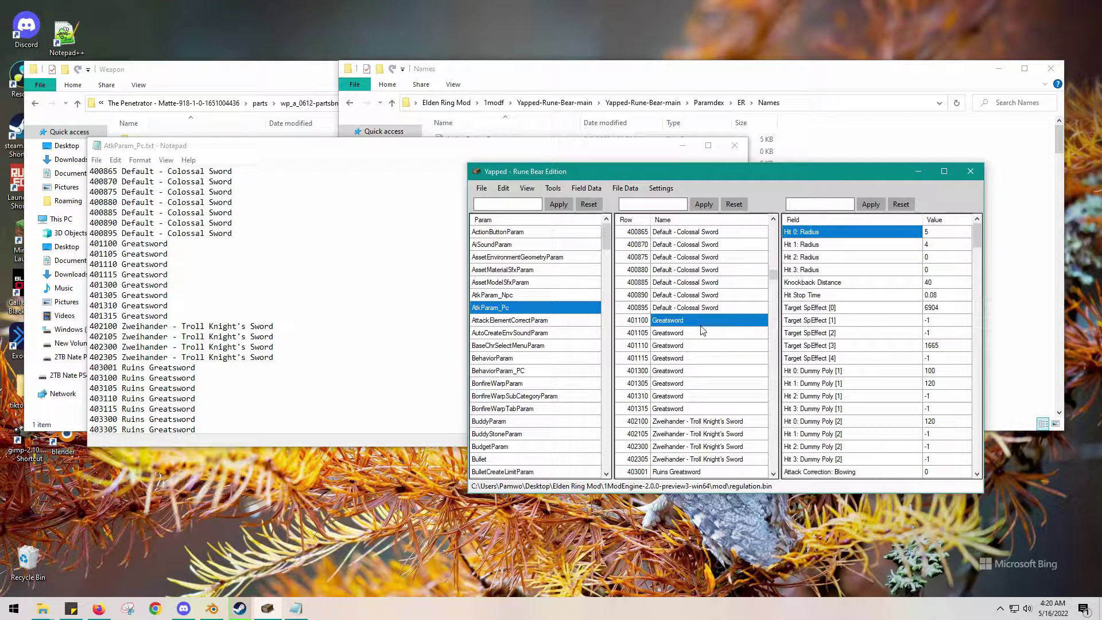
{"action": "left_click", "coordinate": [702, 334]}
{"action": "left_click", "coordinate": [941, 235]}
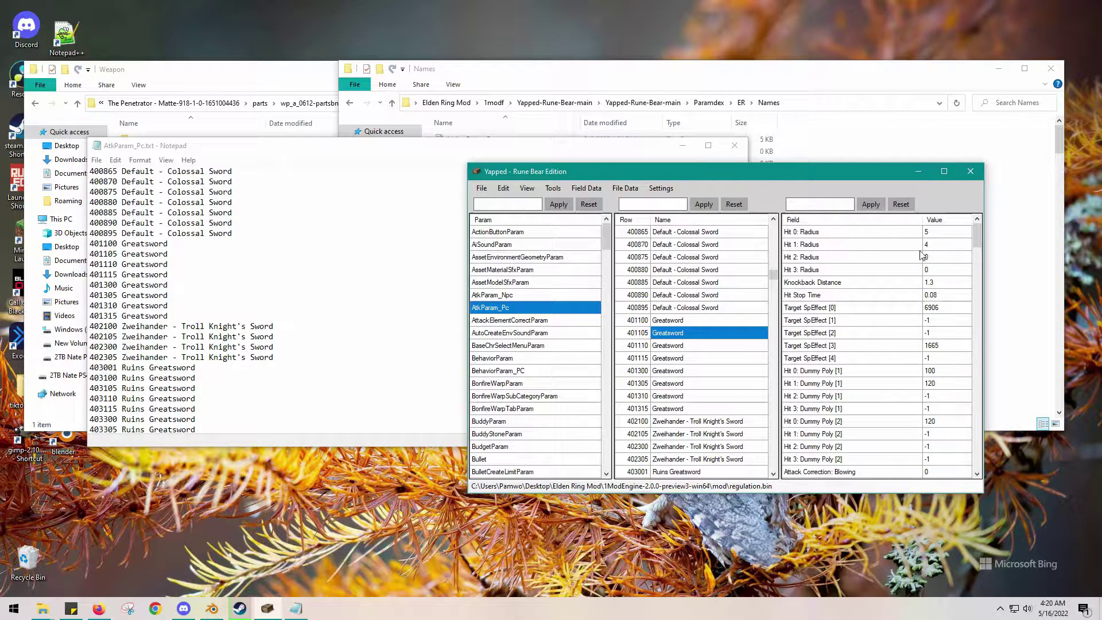
Check the Knockback Distance of Greatsword row 401100 and open the same field for editing in row 401105
{"action": "left_click", "coordinate": [738, 321]}
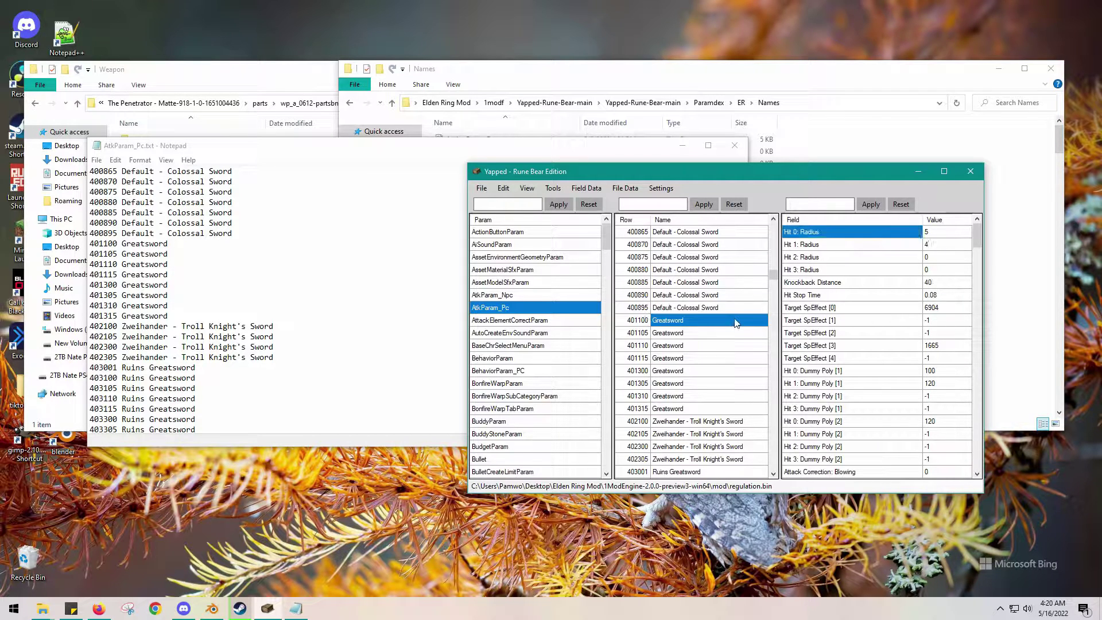
{"action": "left_click", "coordinate": [733, 339]}
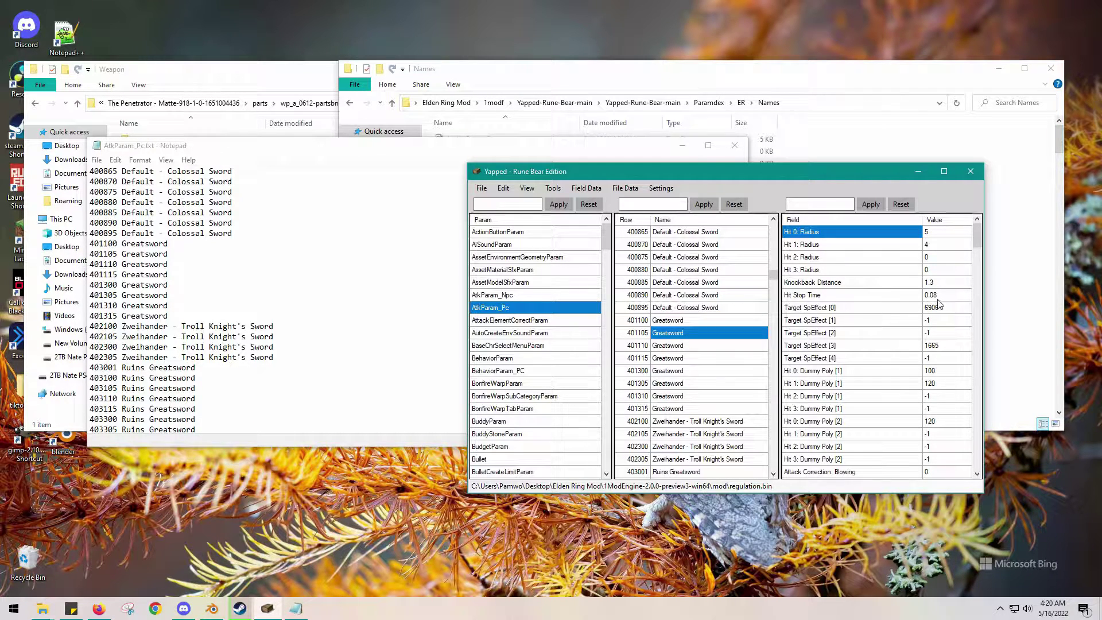
{"action": "left_click", "coordinate": [943, 282]}
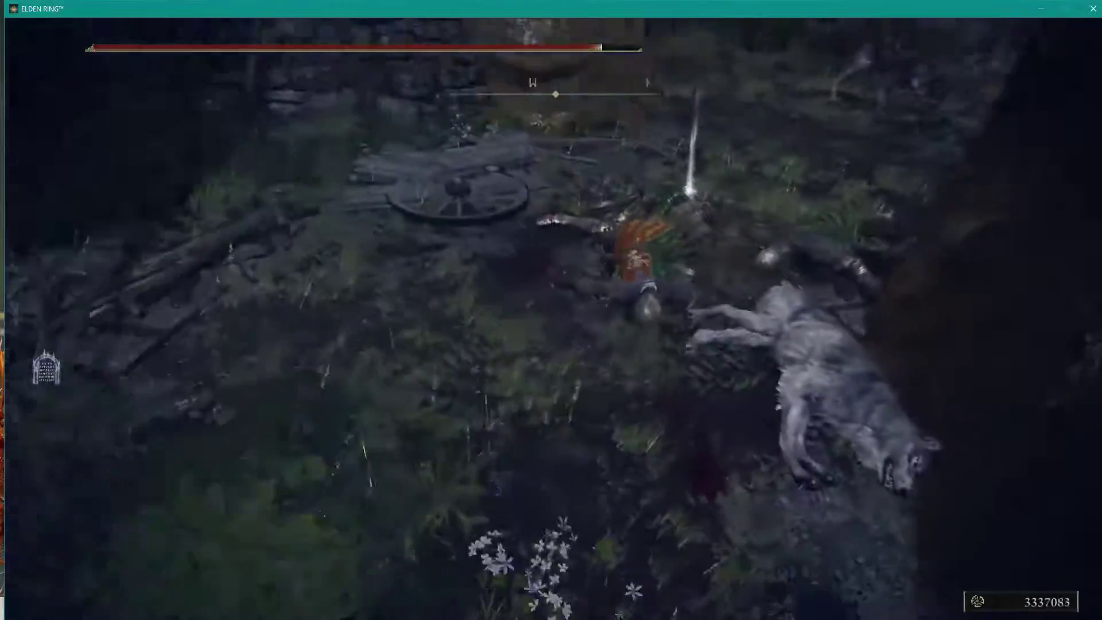
{"action": "key", "text": "w"}
{"action": "key", "text": "w"}
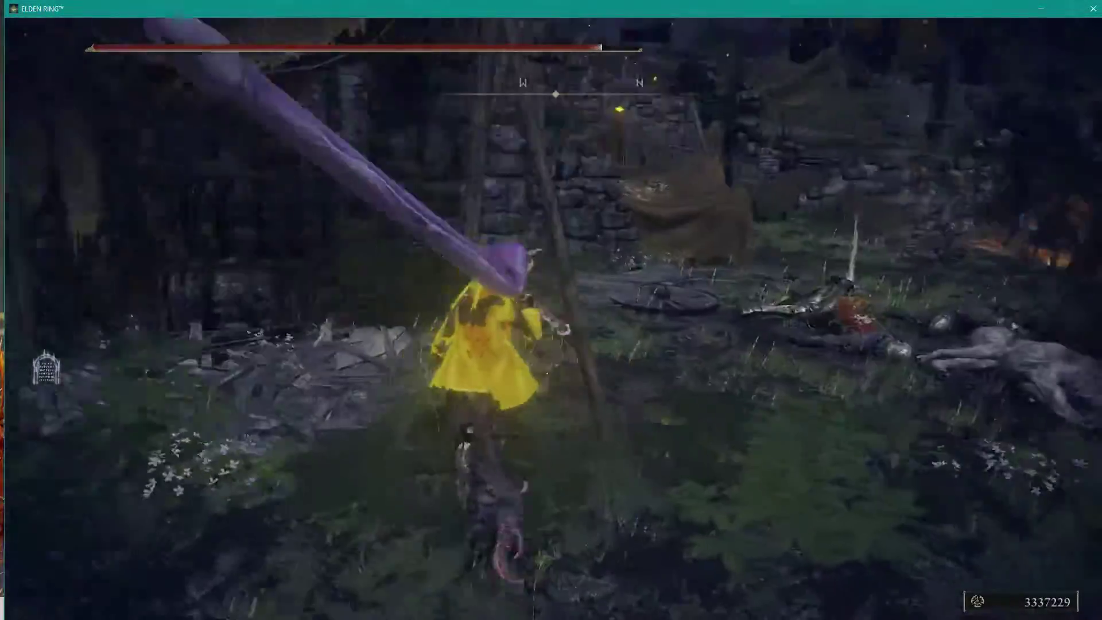
{"action": "key", "text": "w"}
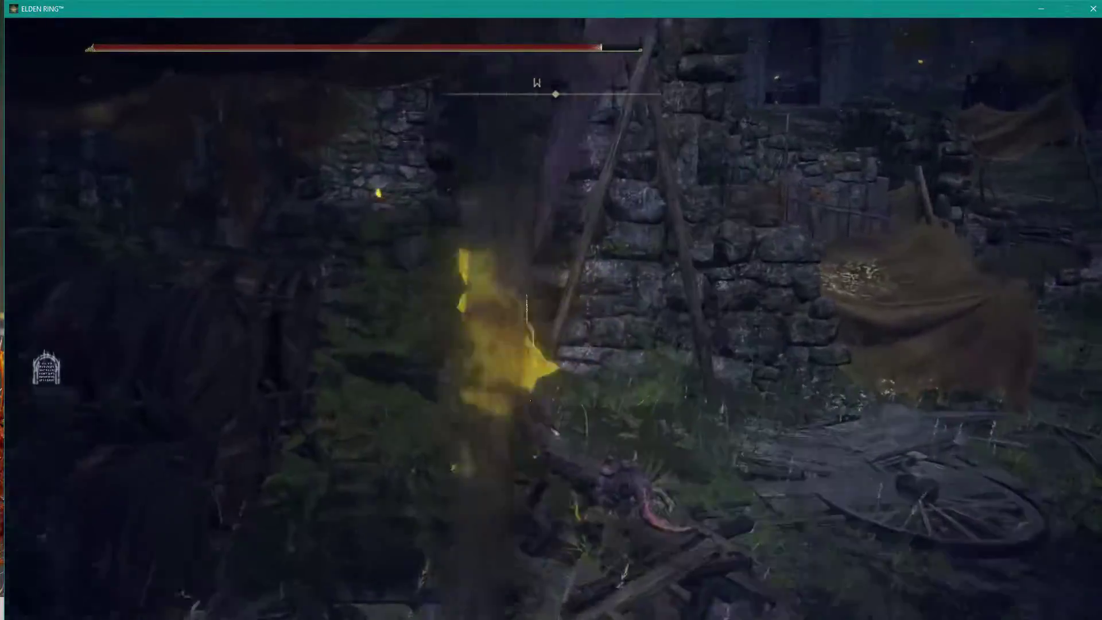
{"action": "key", "text": "w"}
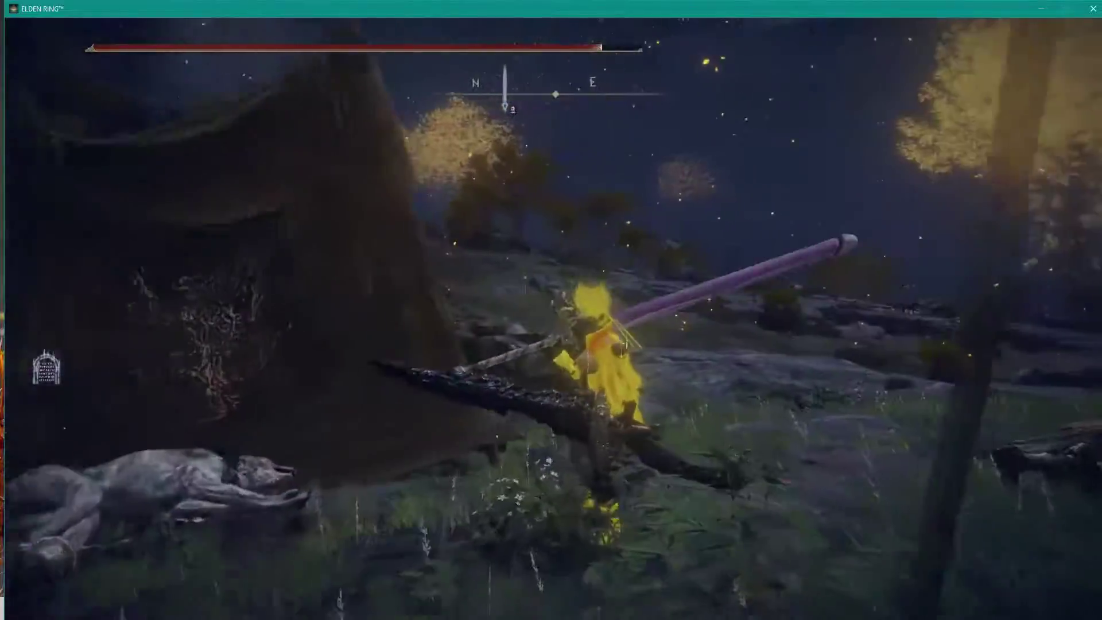
{"action": "key", "text": "w"}
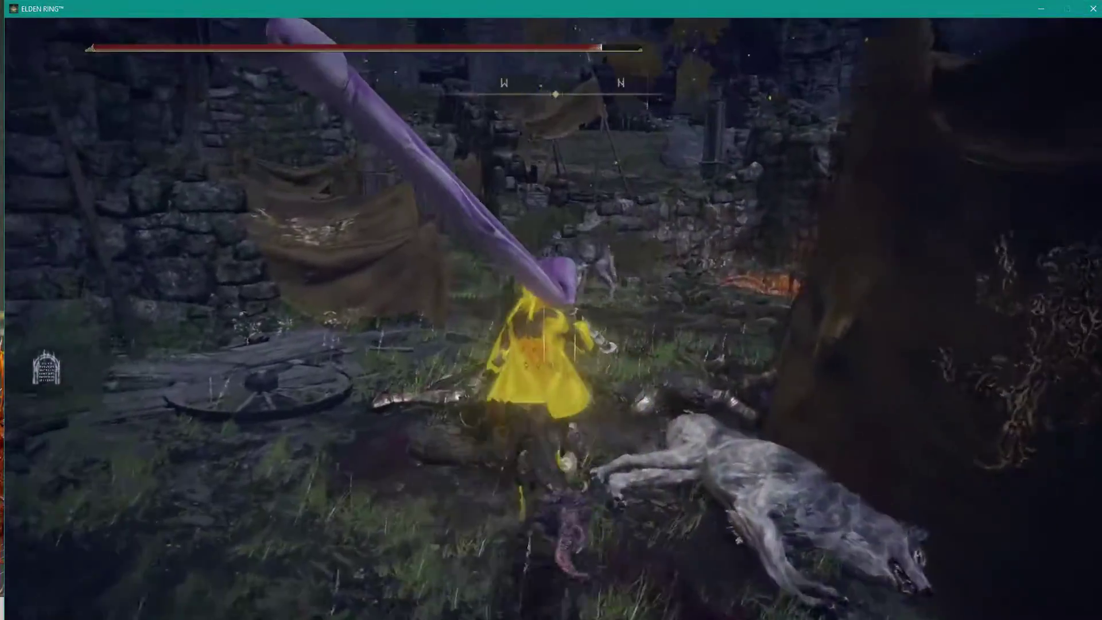
{"action": "key", "text": "f"}
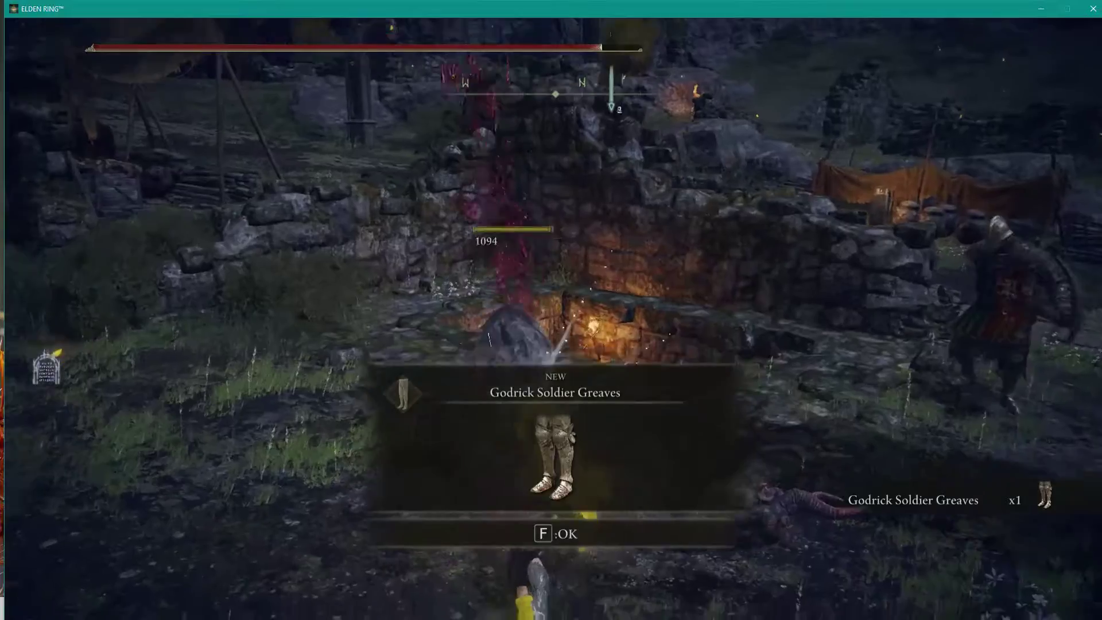
{"action": "key", "text": "w"}
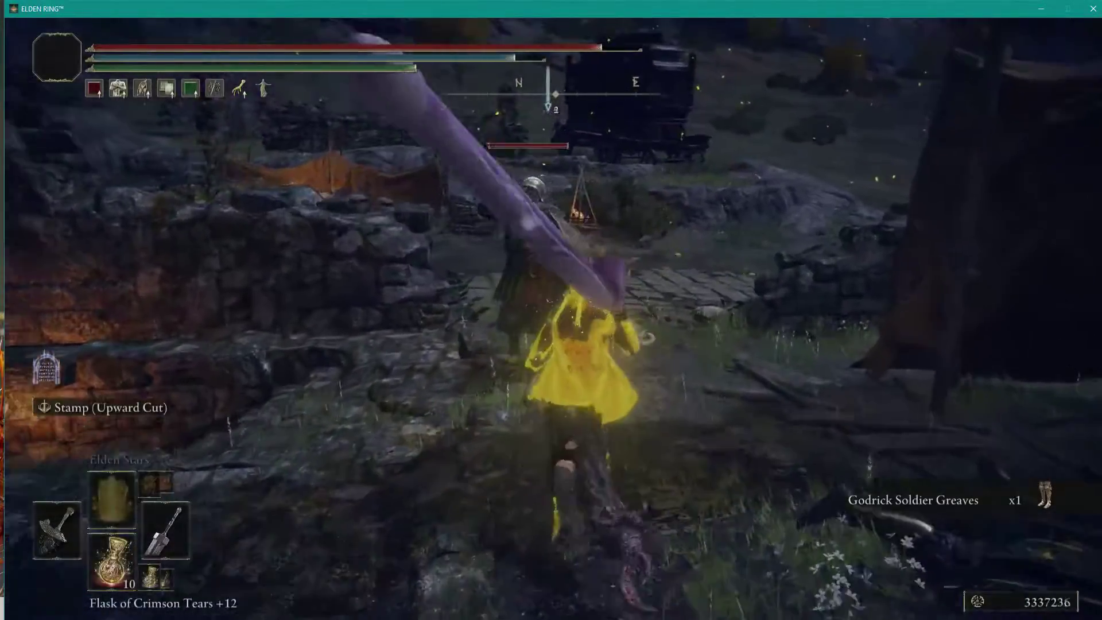
{"action": "key", "text": "q"}
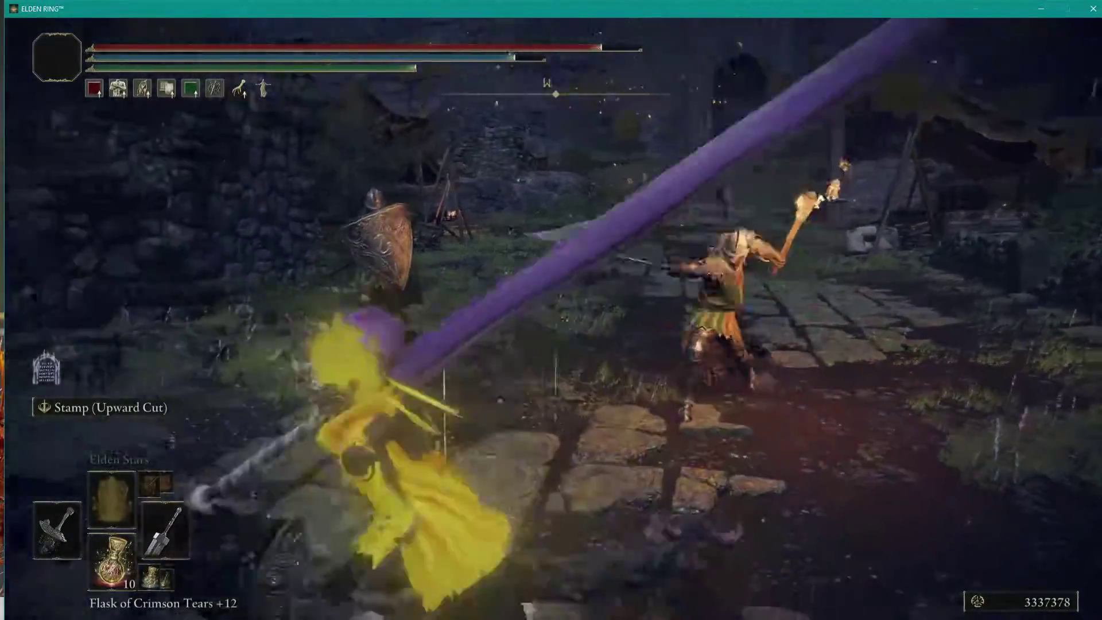
{"action": "key", "text": "q"}
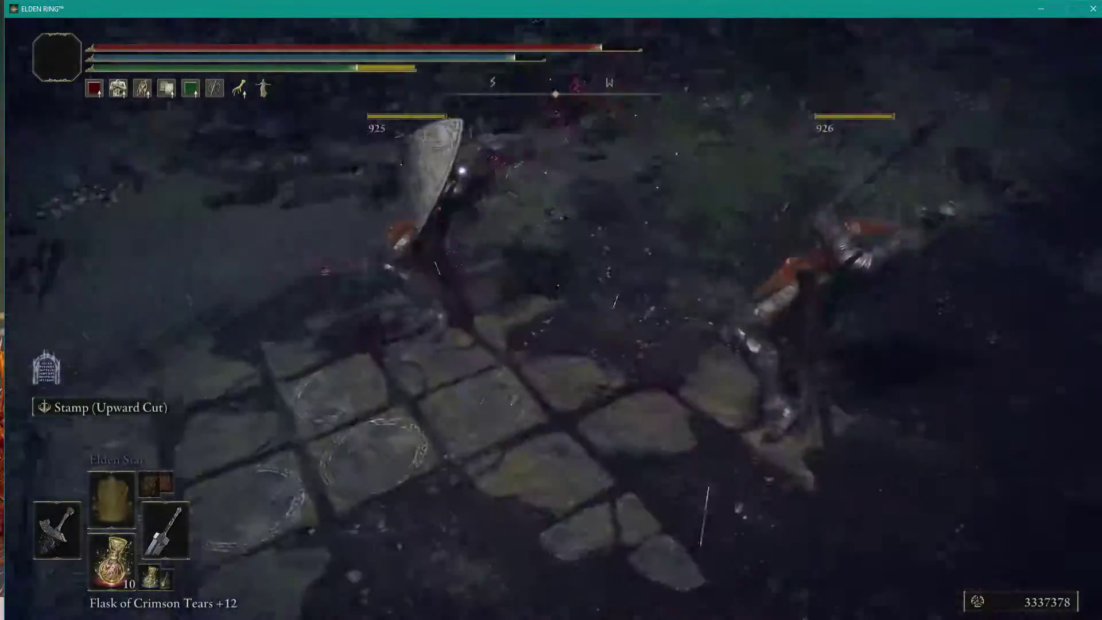
{"action": "key", "text": "w"}
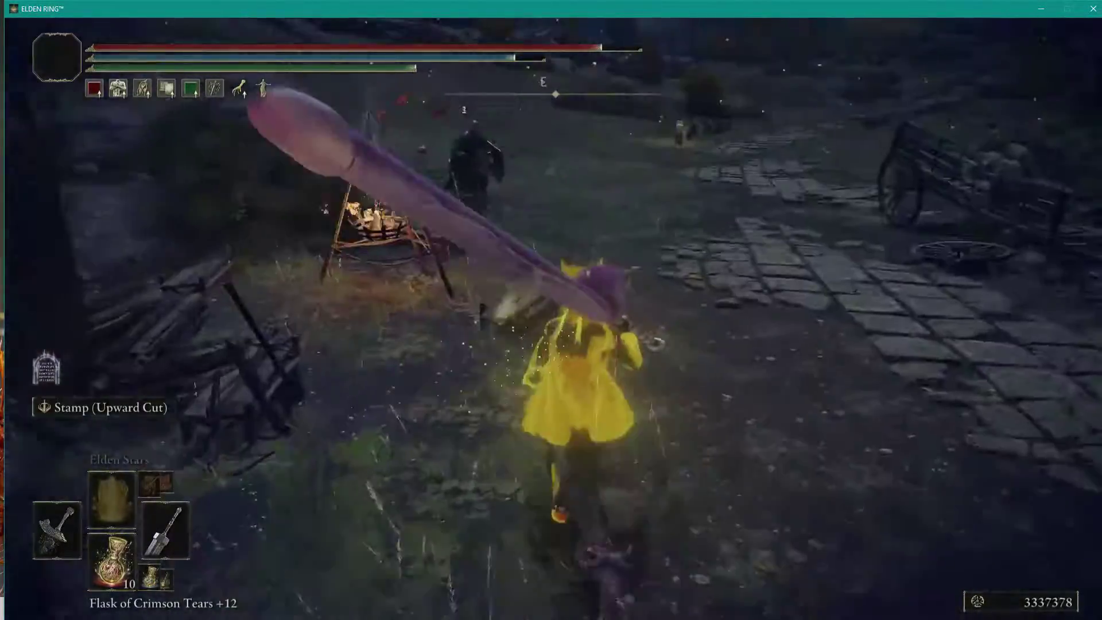